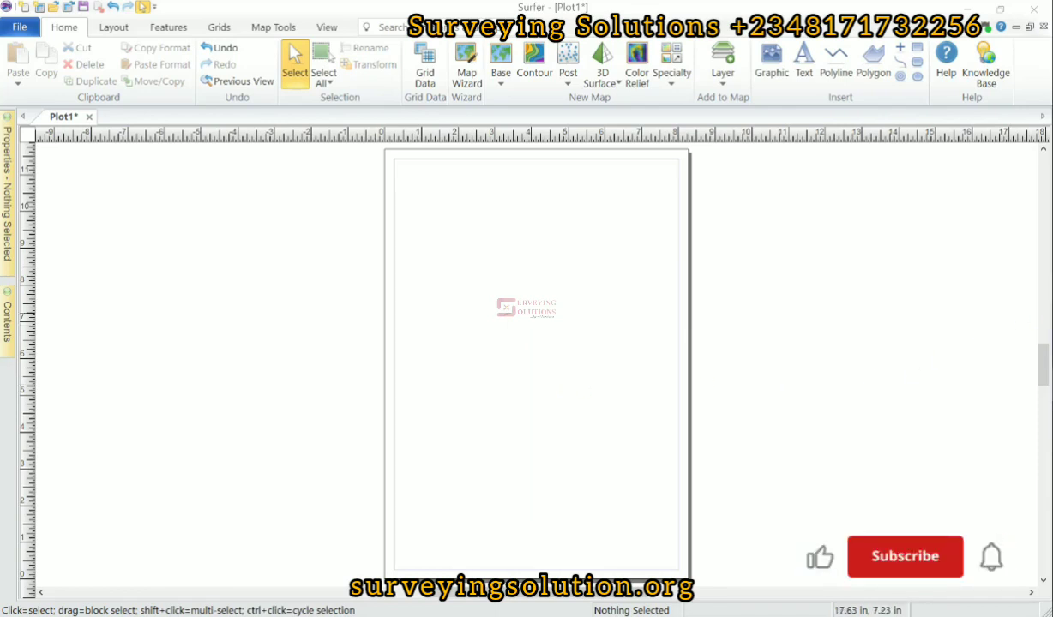
Step: Switch to the SH workbook in Excel to review the survey point coordinates and heights, and return to Surfer
mouse_move(1051, 350)
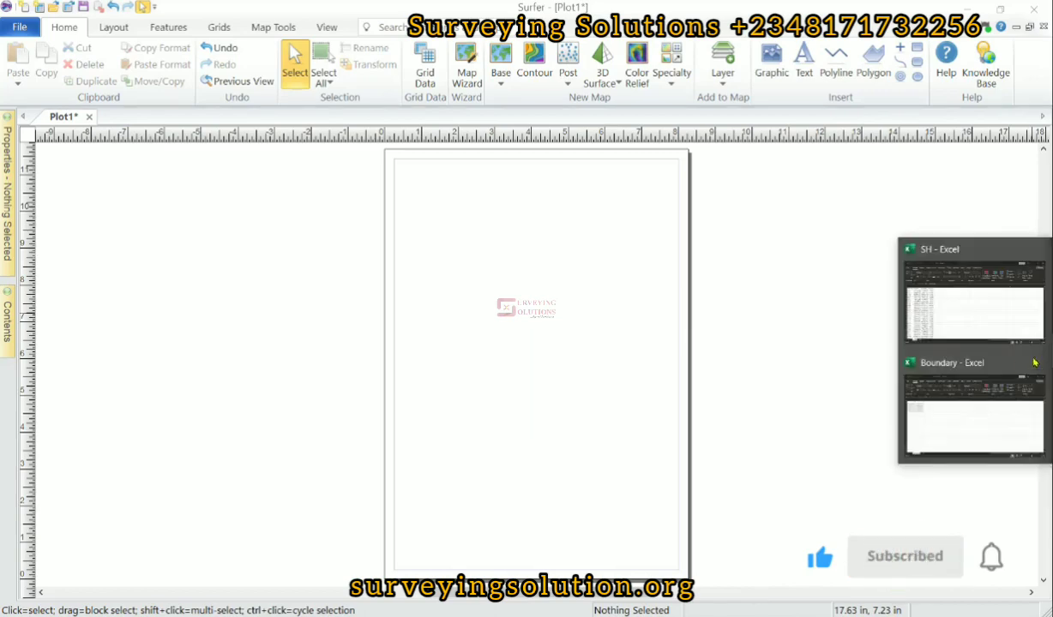
left_click(969, 303)
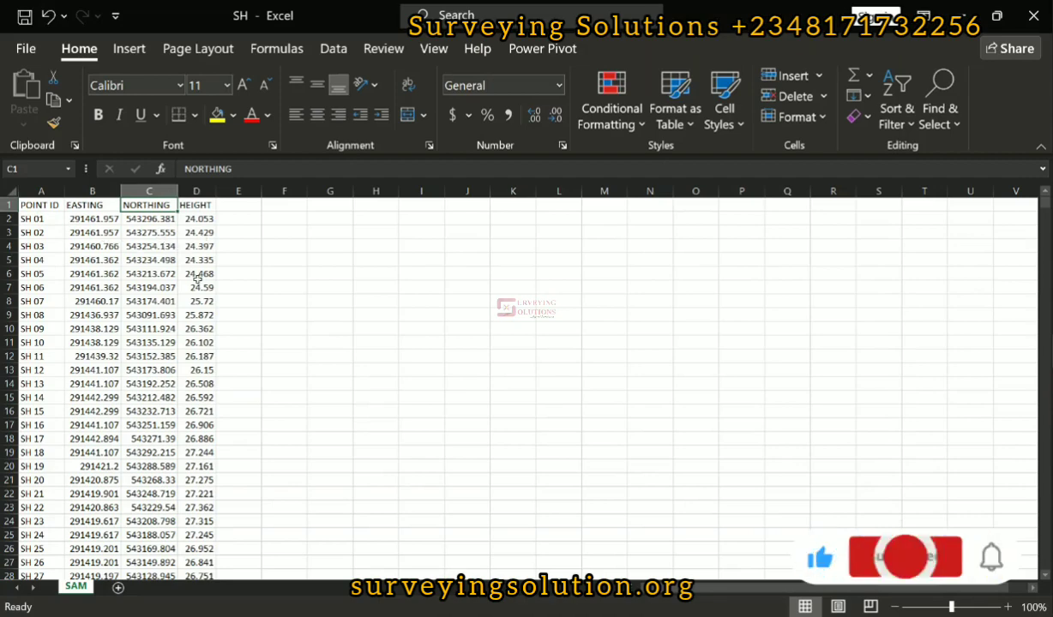
key("alt+Tab")
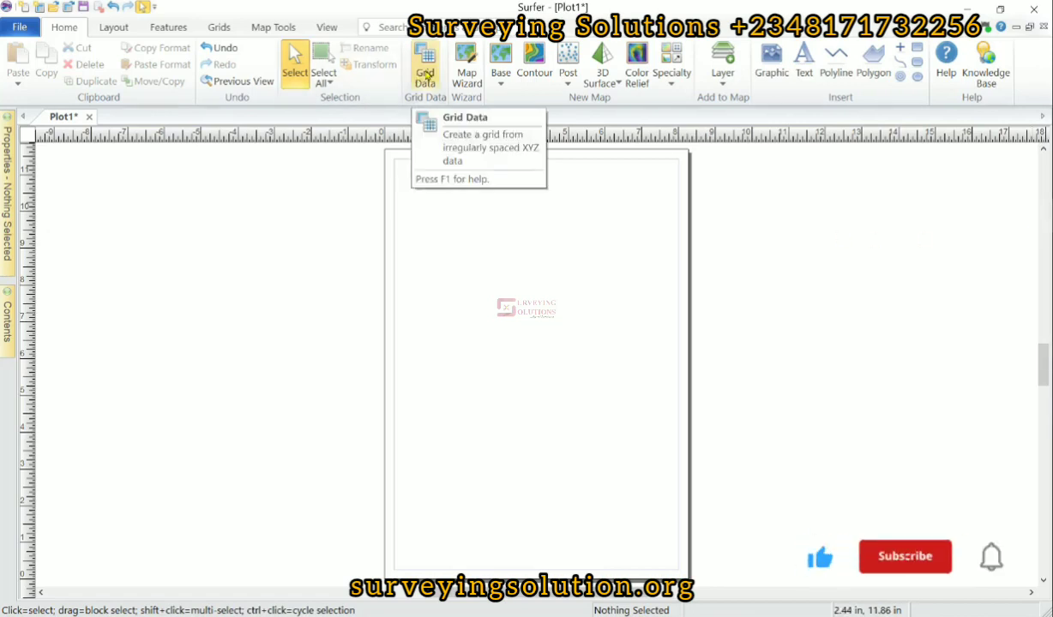
Step: Start Grid Data and try to load the Boundary Excel workbook as the gridding dataset
left_click(424, 77)
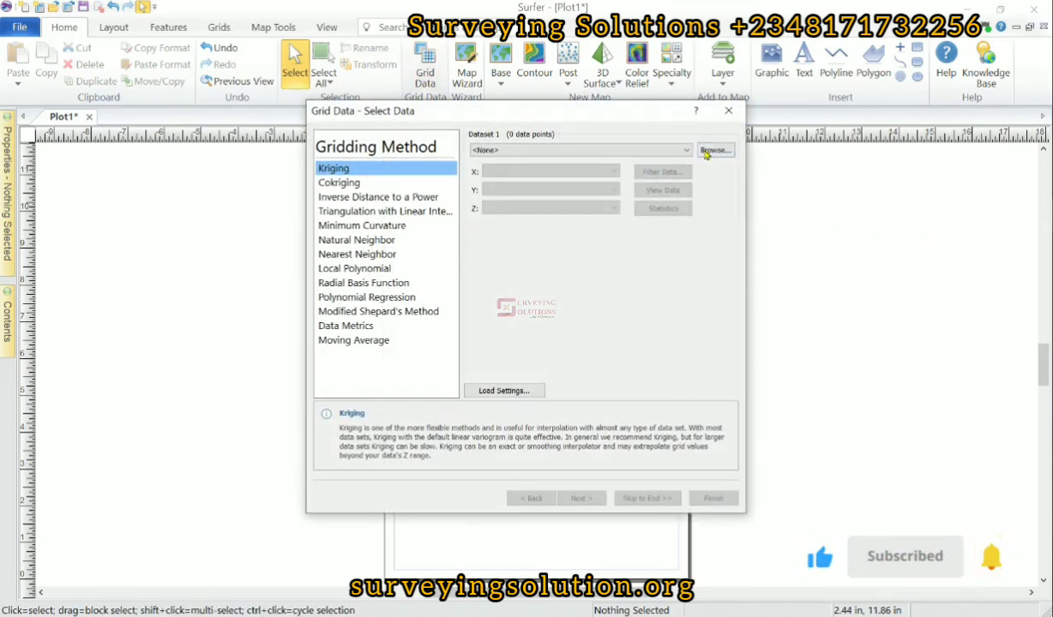
left_click(714, 150)
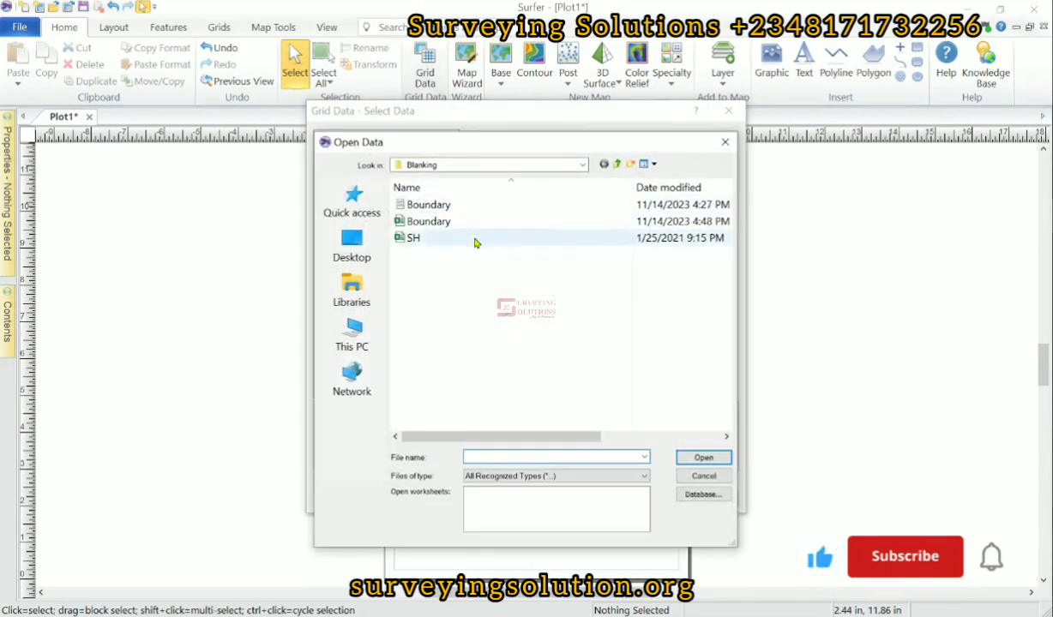
double_click(433, 222)
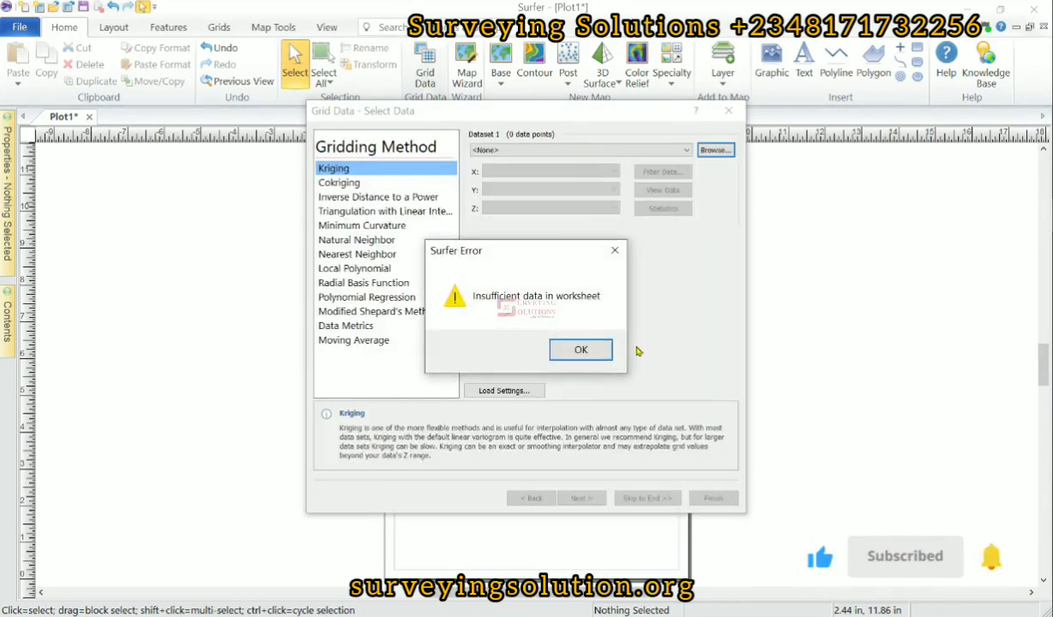
left_click(581, 351)
Step: Load the SH Excel file from the Blanking folder as the gridding dataset
left_click(714, 151)
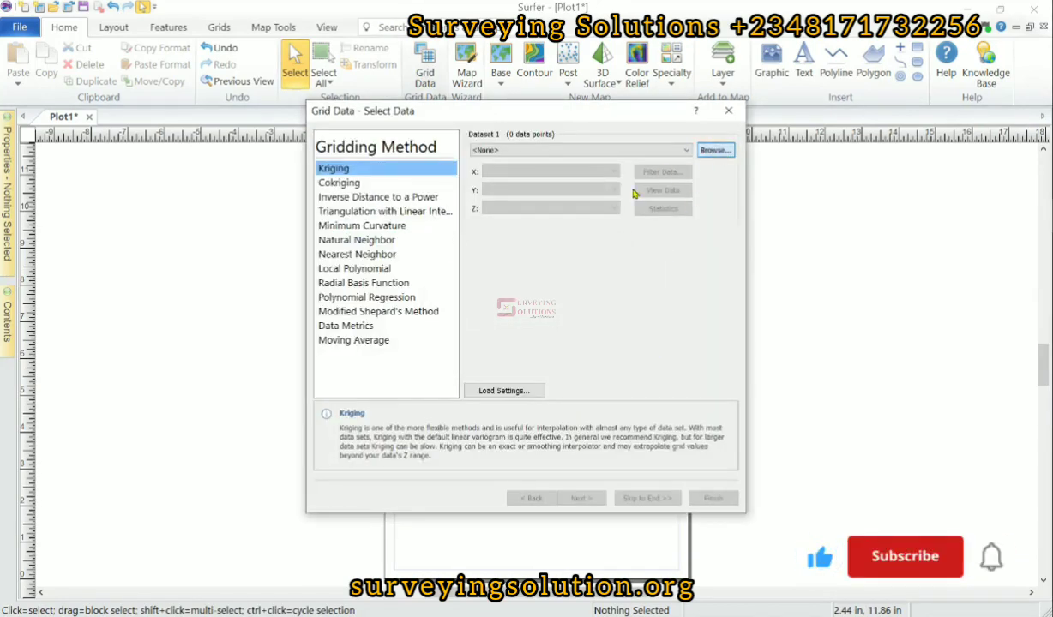
left_click(414, 238)
left_click(701, 458)
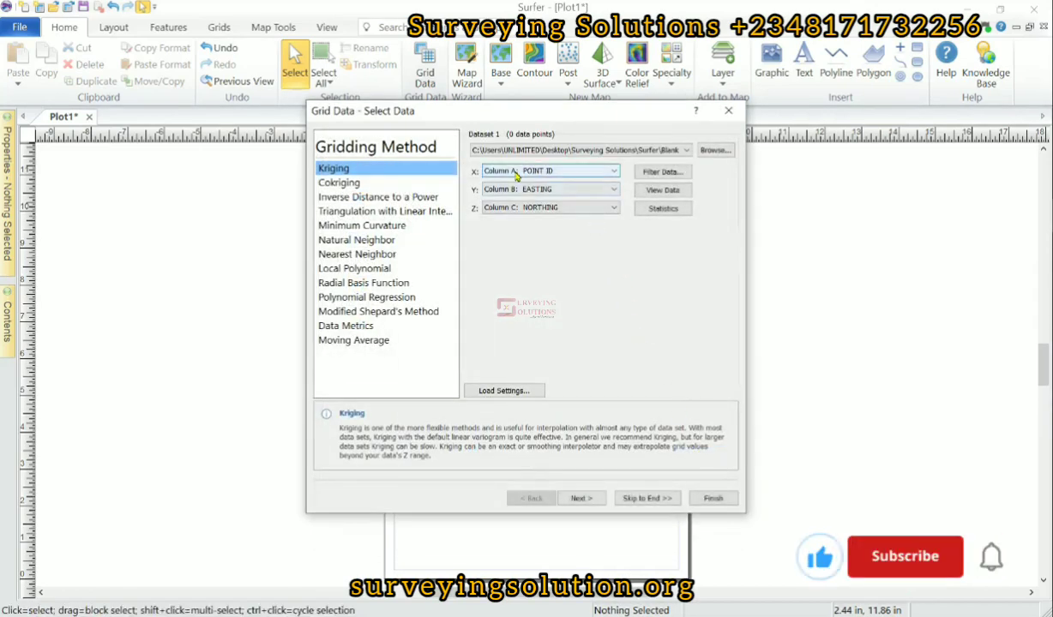
Step: Assign EASTING to X, NORTHING to Y and HEIGHT to Z, and create the grid with the Kriging method
left_click(591, 176)
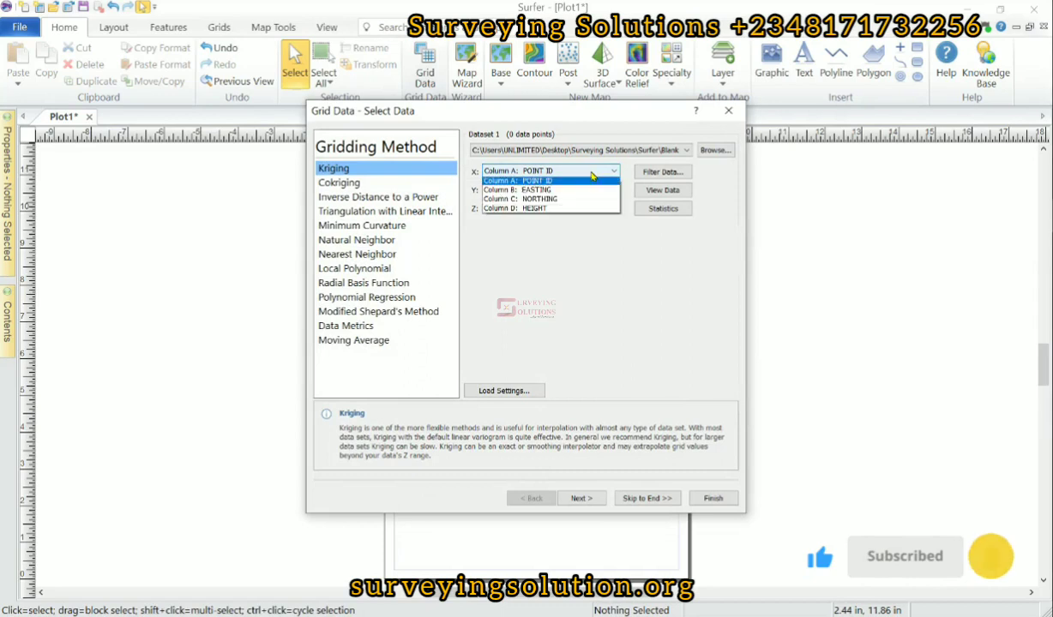
left_click(574, 188)
left_click(576, 189)
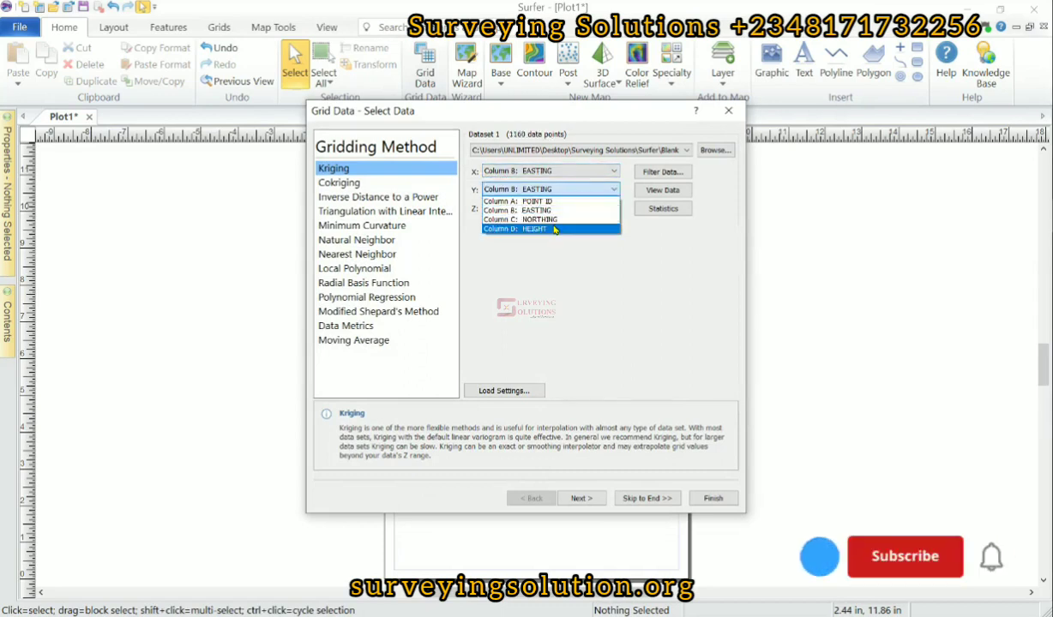
left_click(561, 216)
left_click(581, 209)
left_click(547, 249)
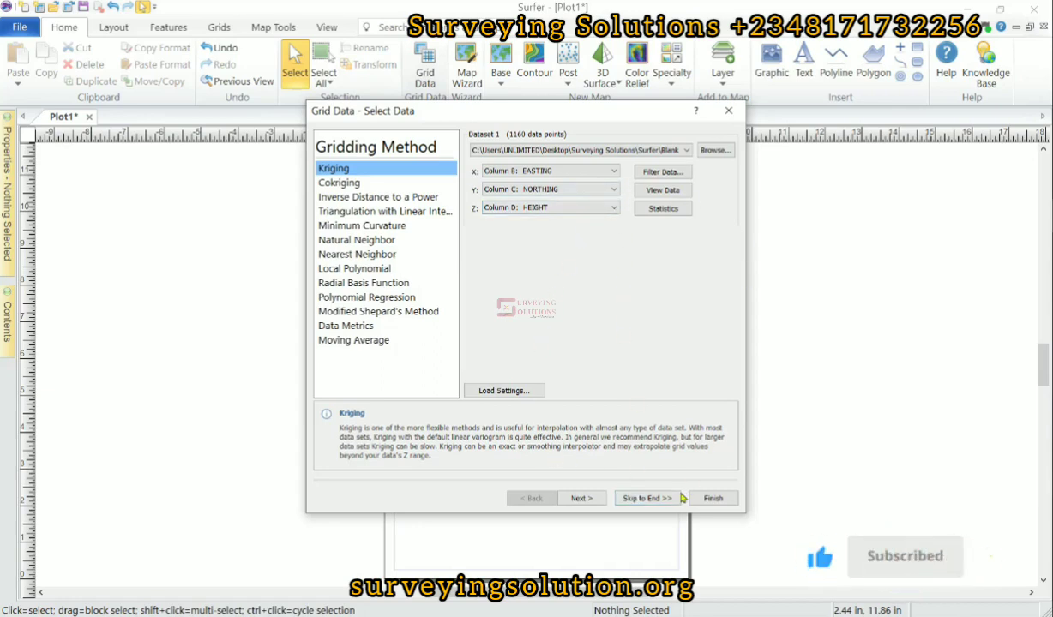
left_click(708, 498)
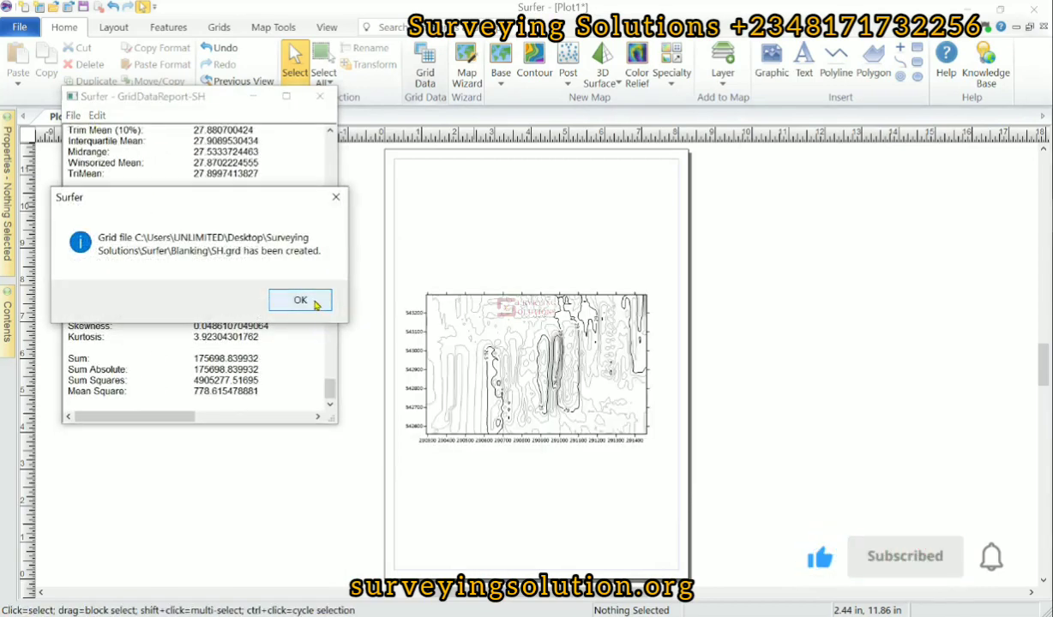
left_click(316, 302)
Step: Save the gridding report as GridDataReport-SH in Rich Text Format in the Blanking folder and close it
left_click(74, 115)
left_click(96, 163)
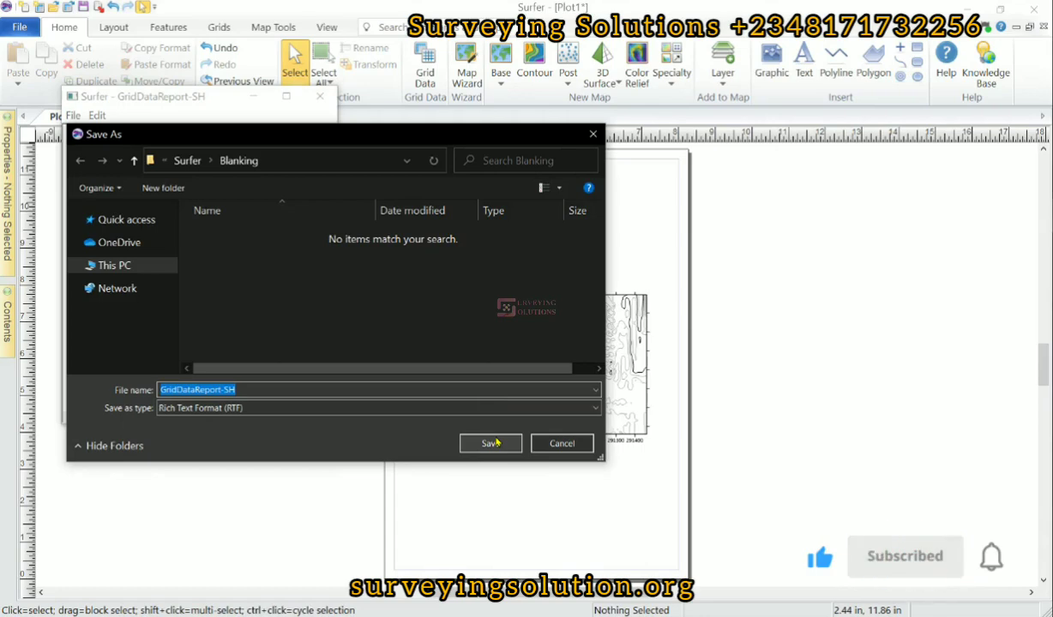
left_click(491, 444)
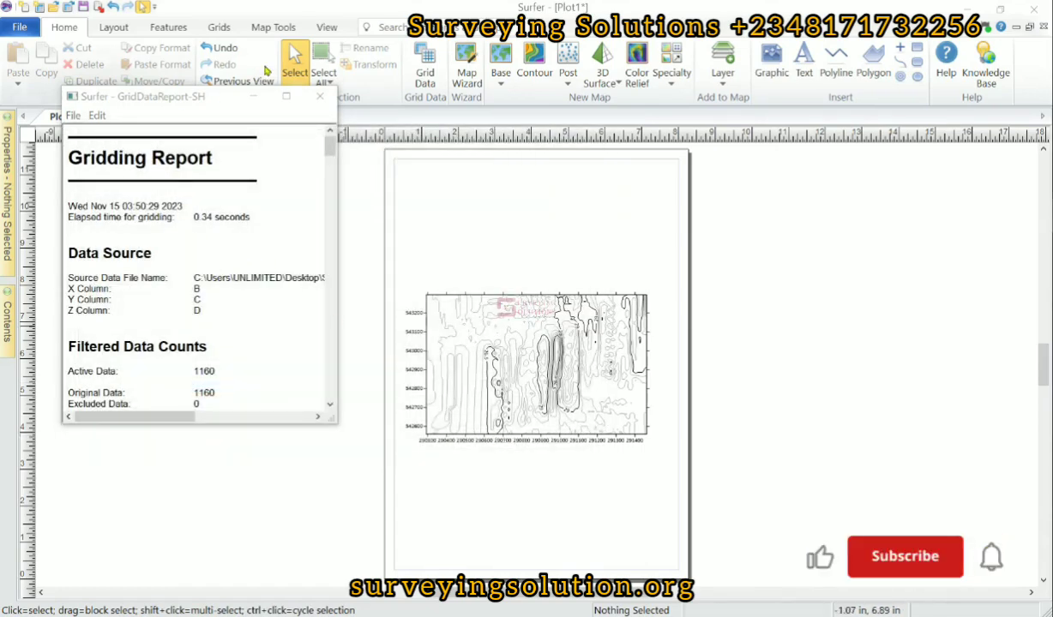
left_click(320, 96)
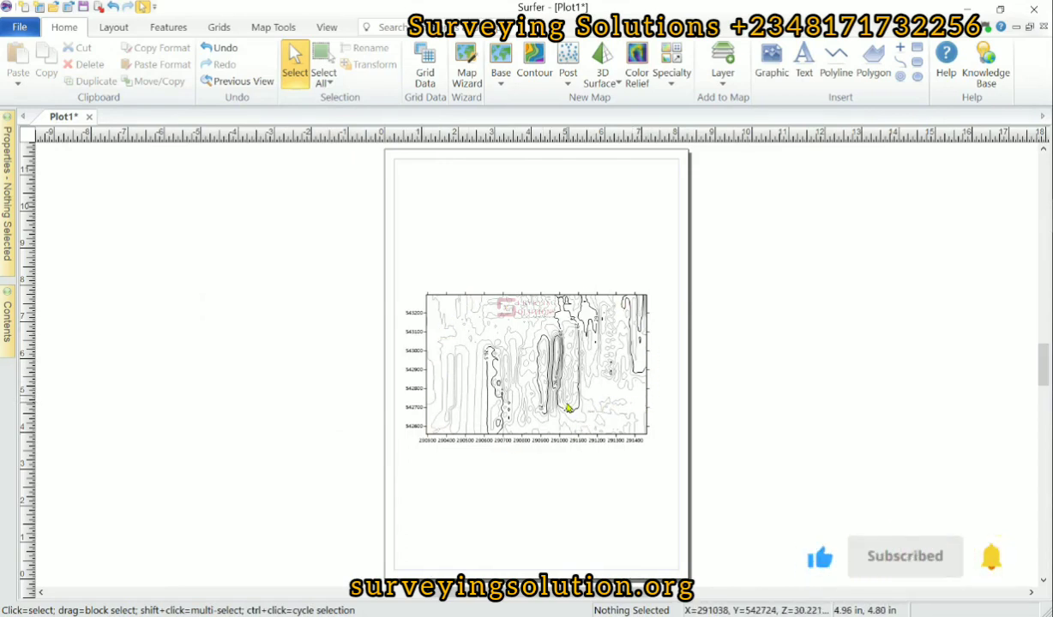
Step: Examine the Boundary workbook in Excel: the header values in row 1 and the boundary coordinates in rows 2 to 6
left_click(951, 423)
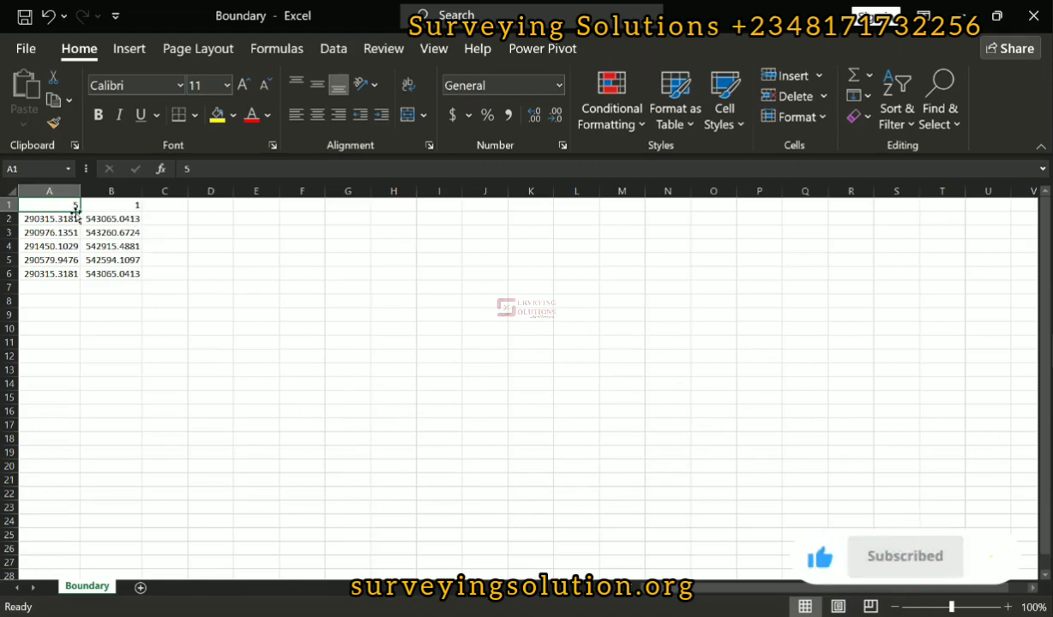
left_click(126, 204)
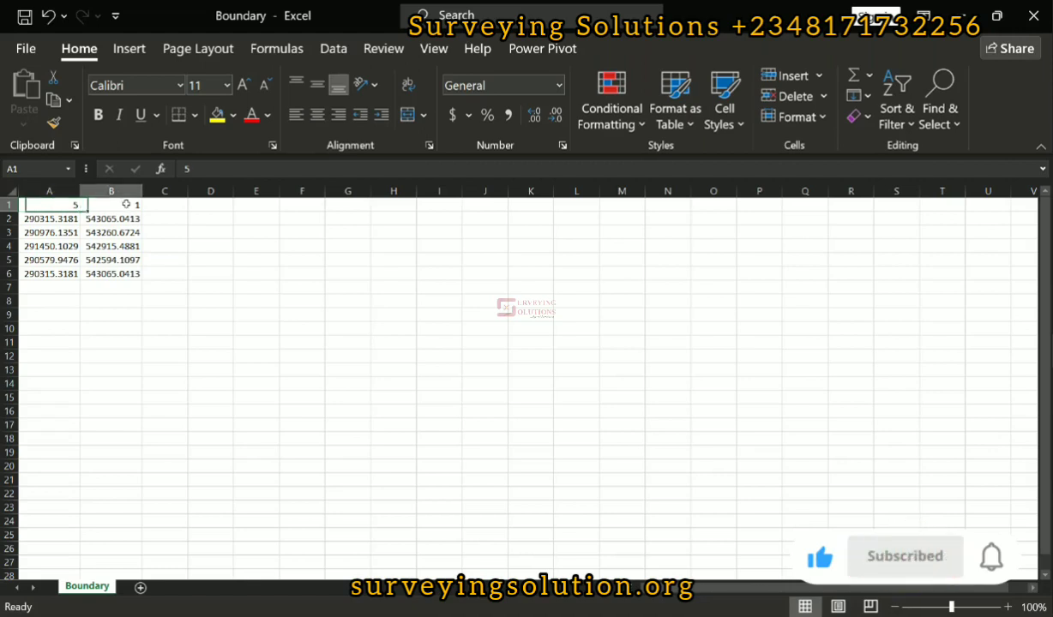
left_click(58, 208)
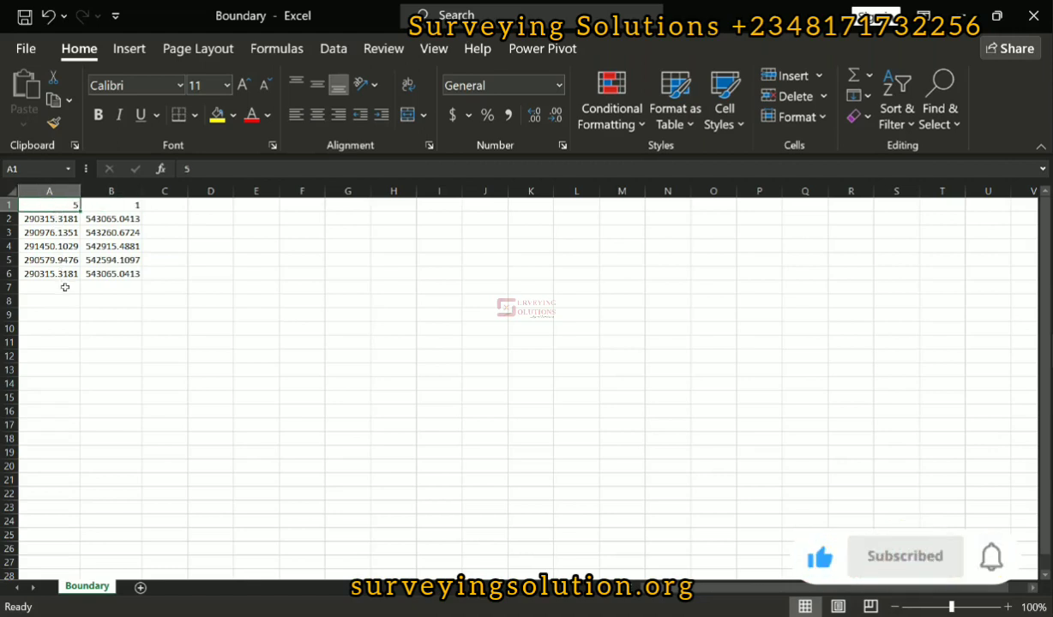
left_click(59, 220)
left_click(57, 233)
left_click(56, 246)
left_click(56, 259)
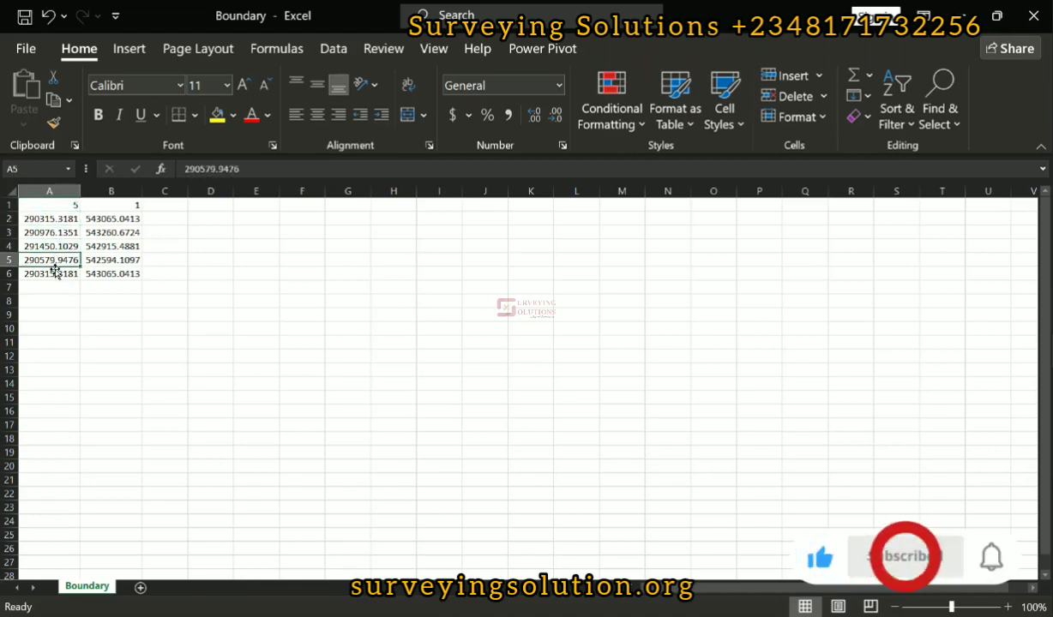
left_click(54, 273)
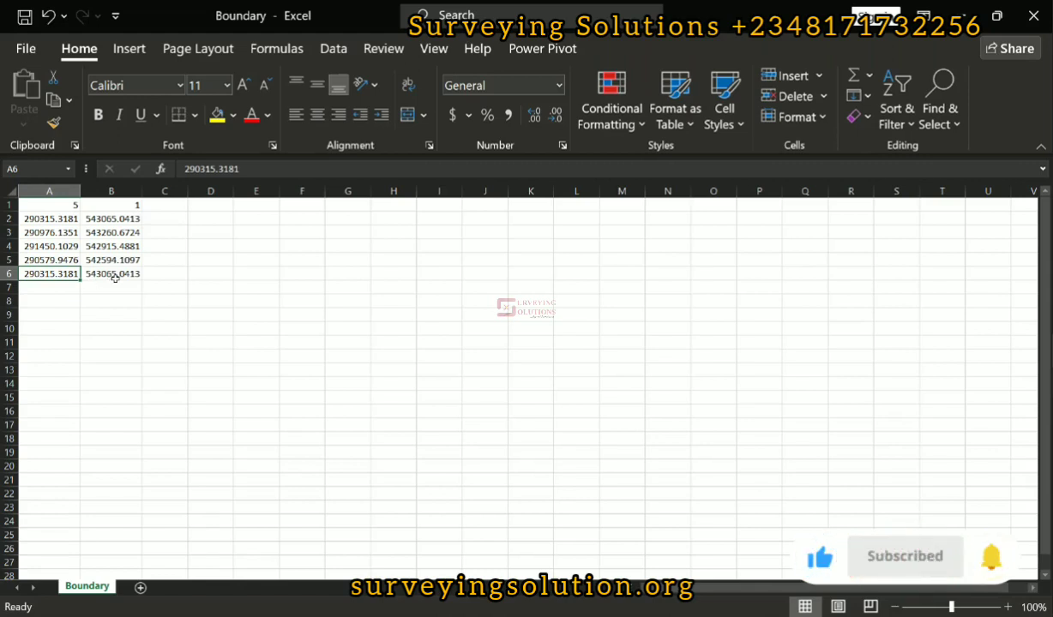
left_click(69, 219)
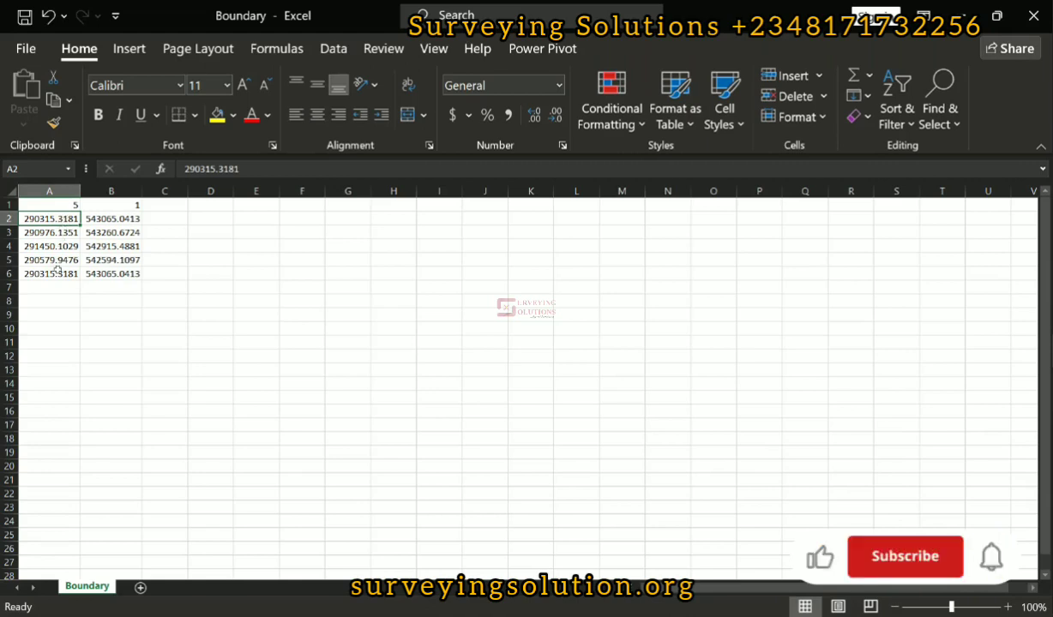
left_click(125, 207)
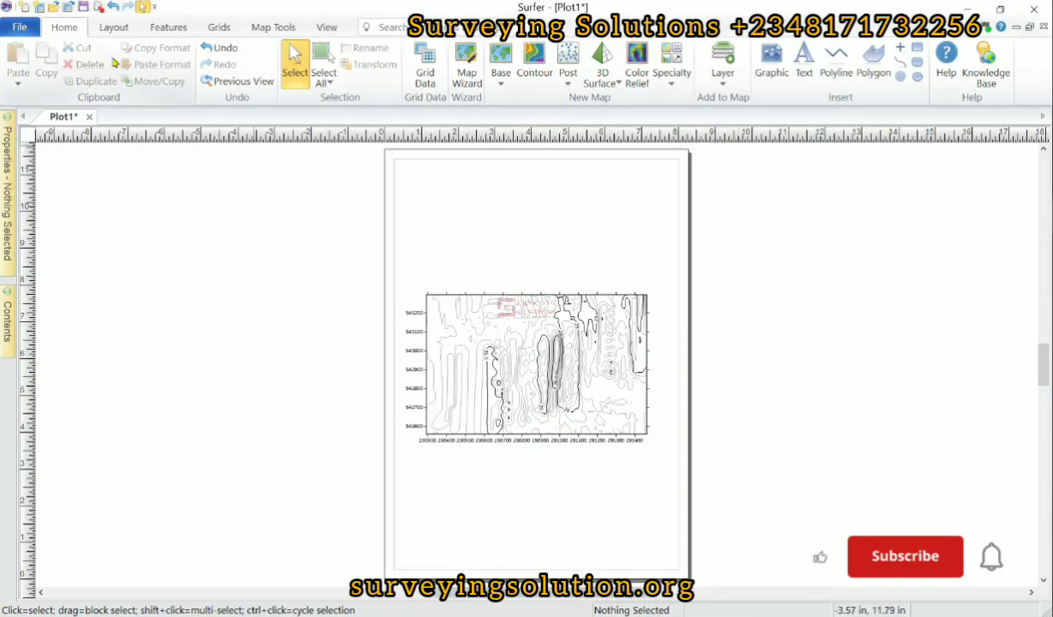
Step: Open the Boundary Excel file from the Blanking folder as a worksheet in Surfer
left_click(70, 9)
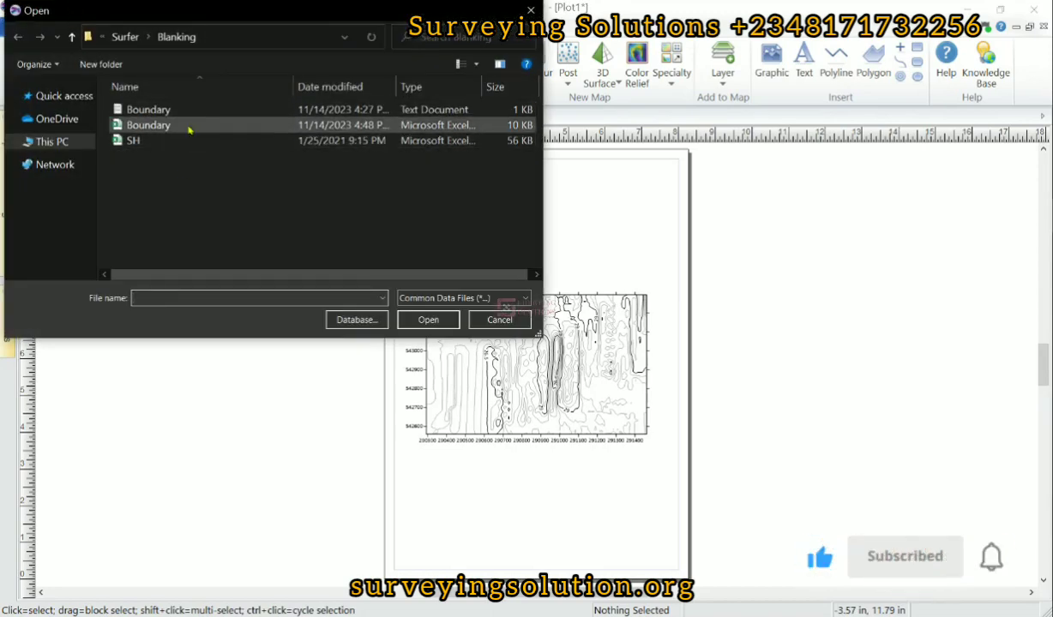
left_click(190, 126)
left_click(426, 320)
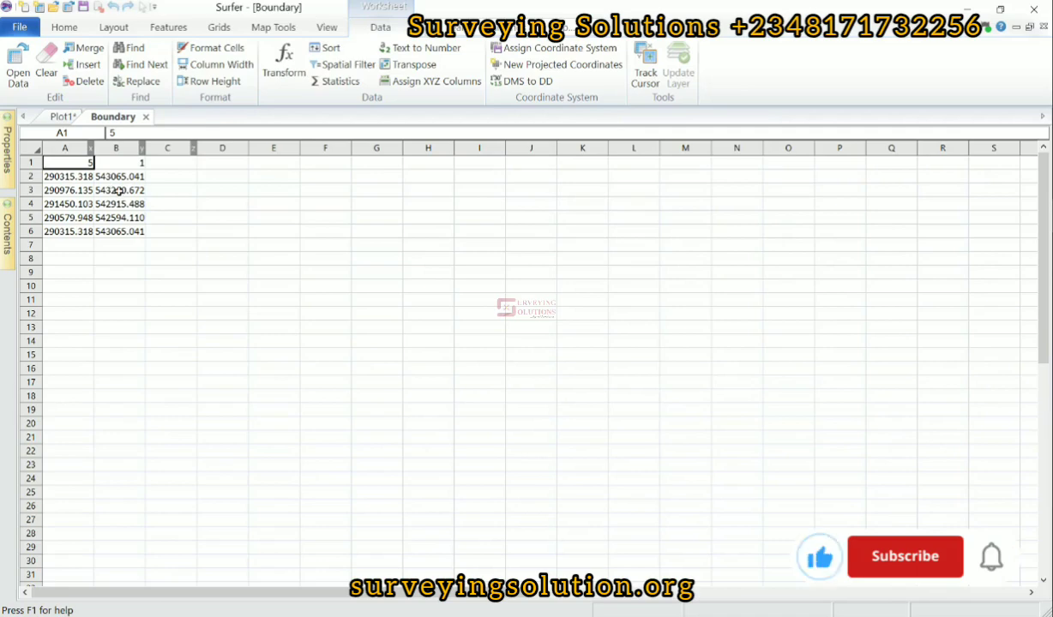
Step: Save the worksheet as Boundary in BLN Golden Software Blanking format with comma delimiters, accept the formatting loss, and close it
left_click(19, 28)
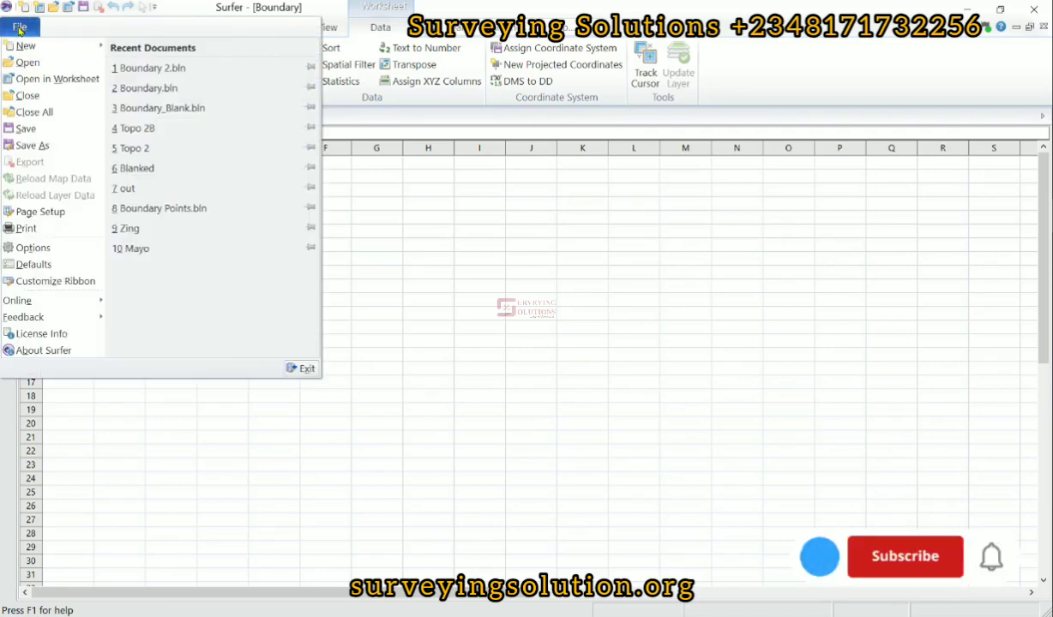
left_click(39, 146)
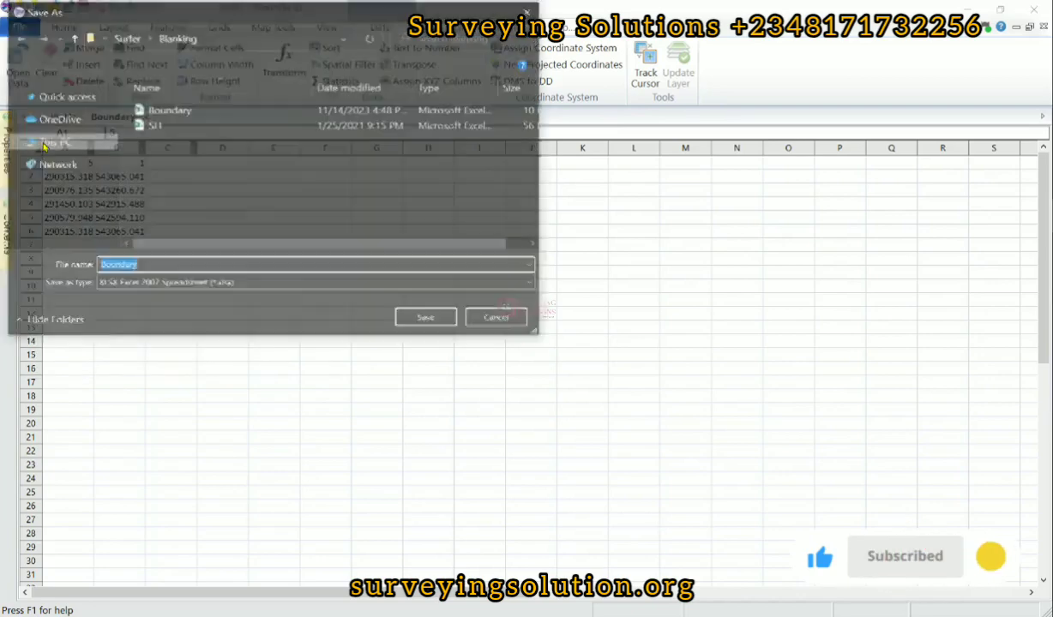
left_click(175, 287)
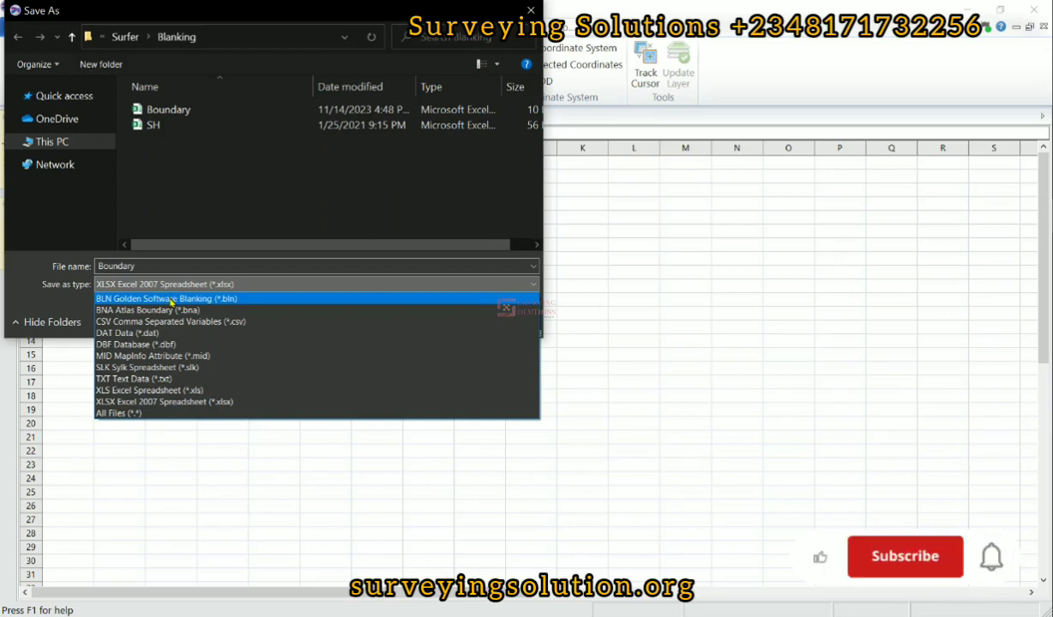
left_click(171, 299)
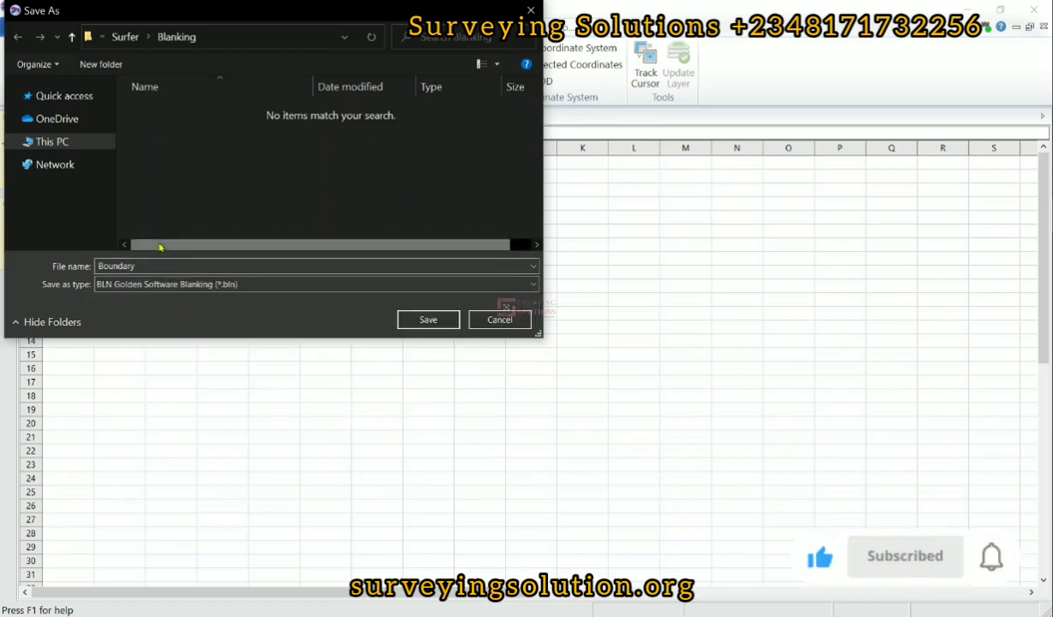
left_click(426, 320)
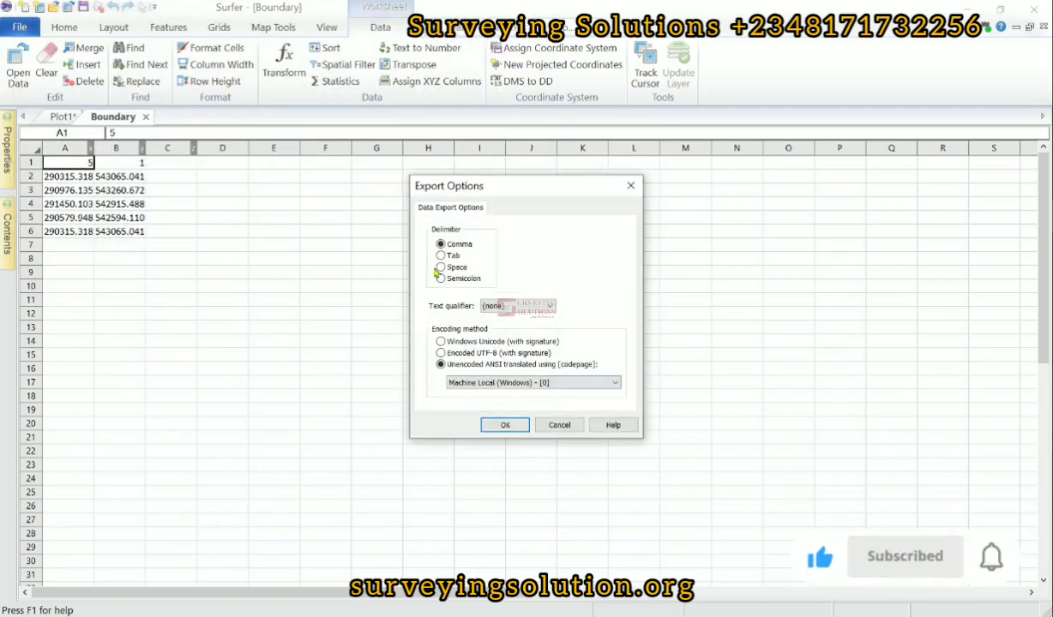
left_click(503, 423)
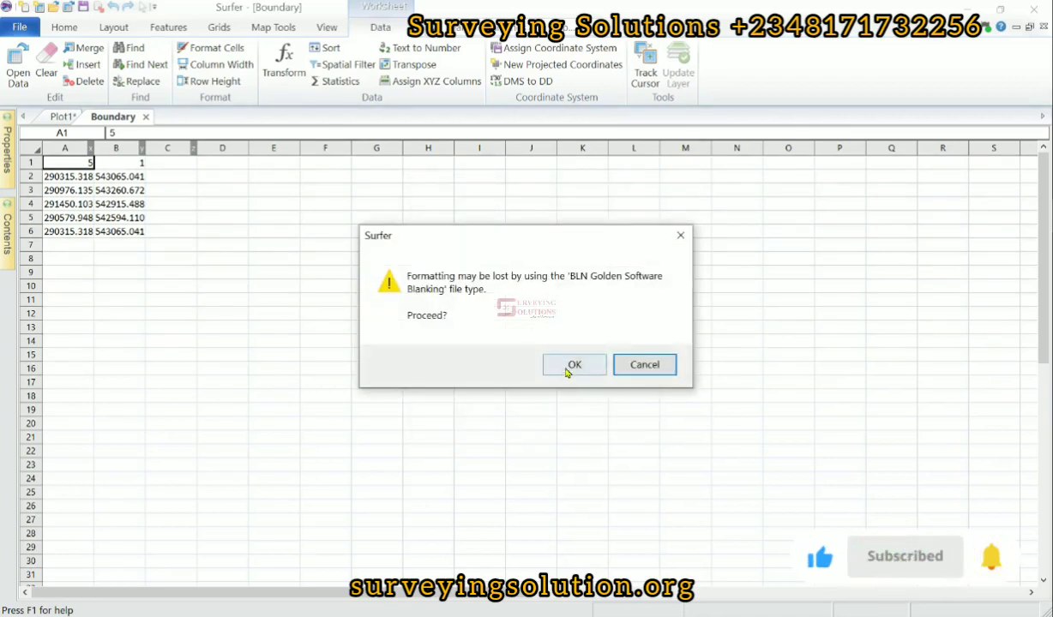
left_click(573, 366)
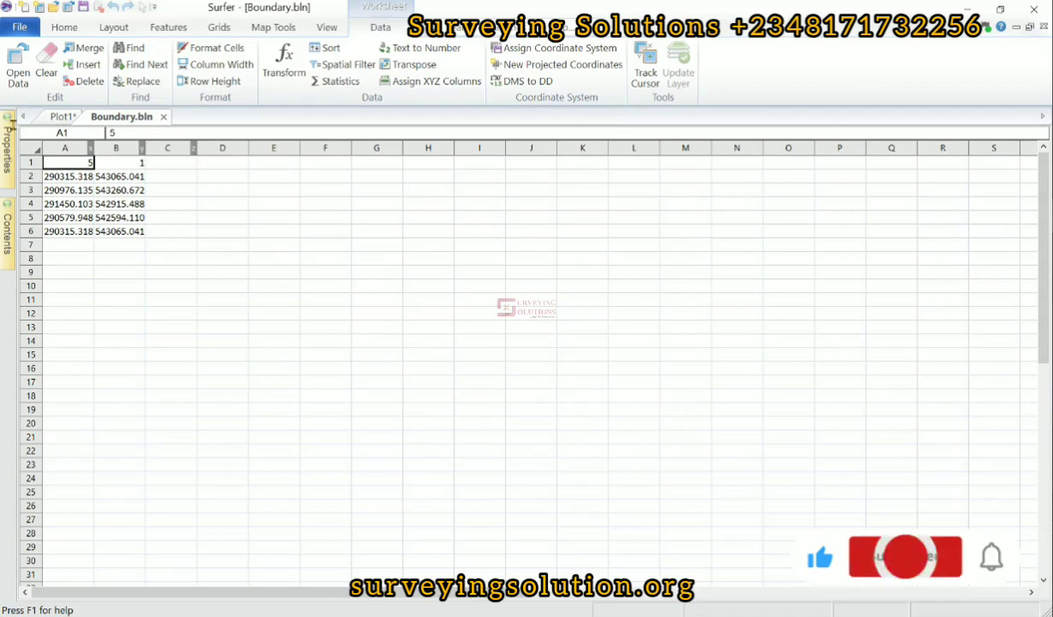
left_click(163, 118)
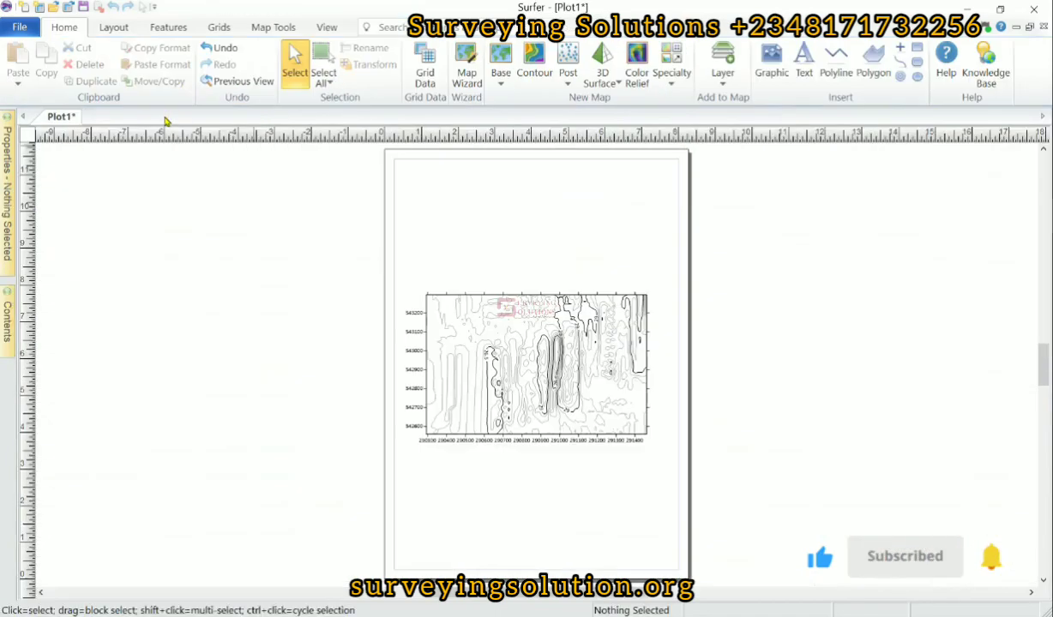
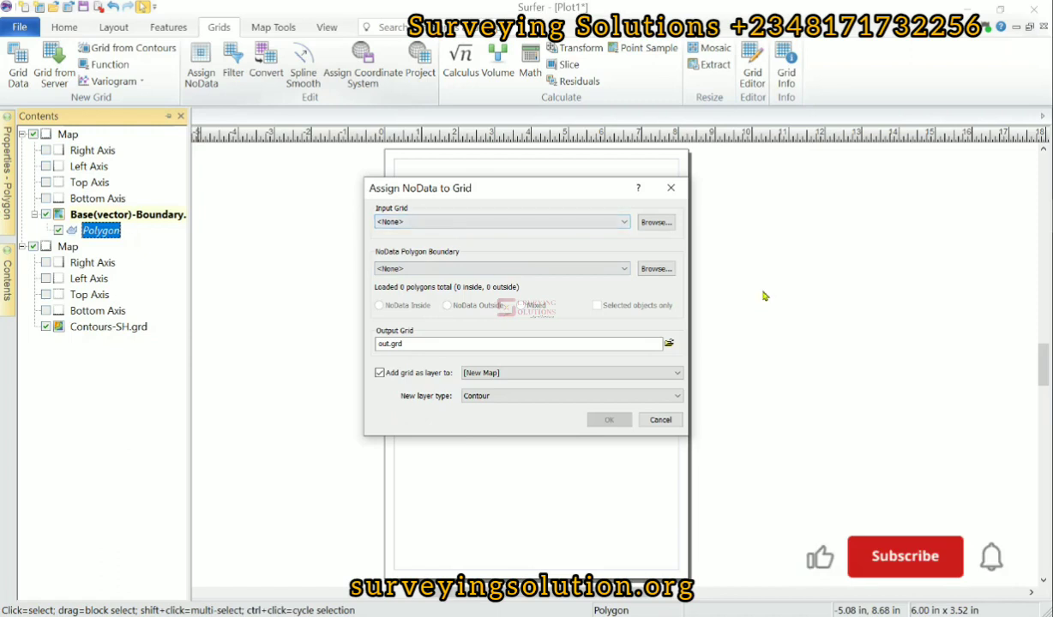
Step: Choose Contours-SH.grd as the input grid for the Assign NoData operation
left_click(628, 224)
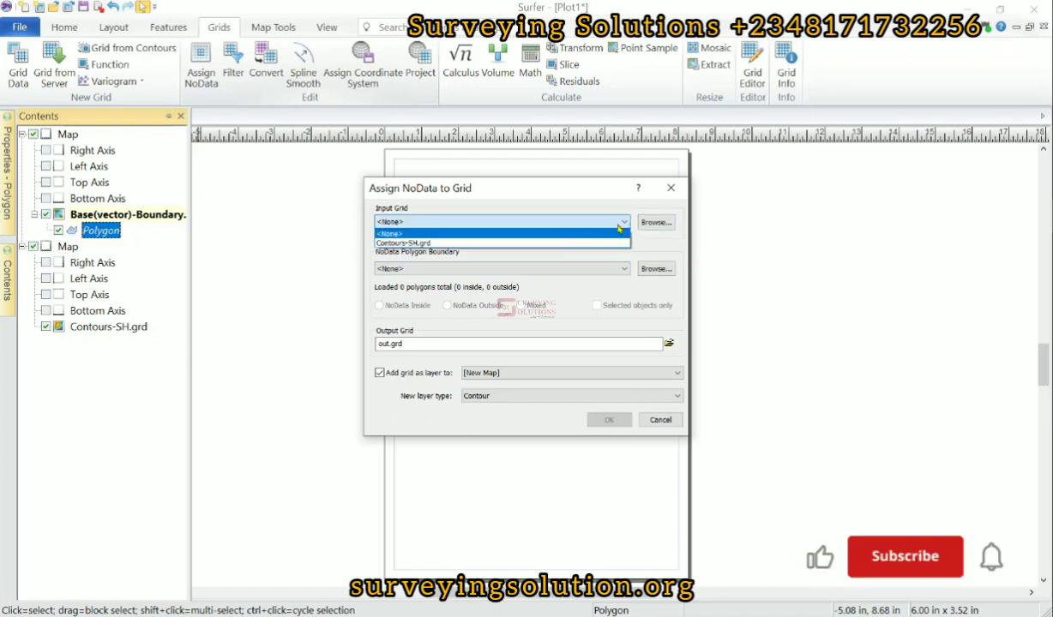
left_click(623, 271)
left_click(623, 271)
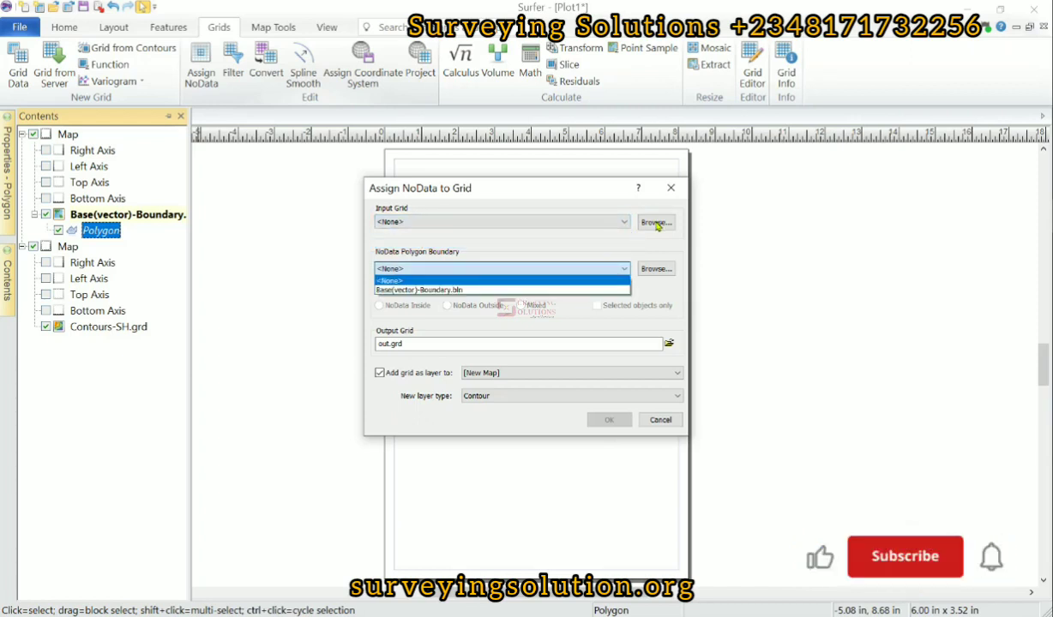
left_click(625, 223)
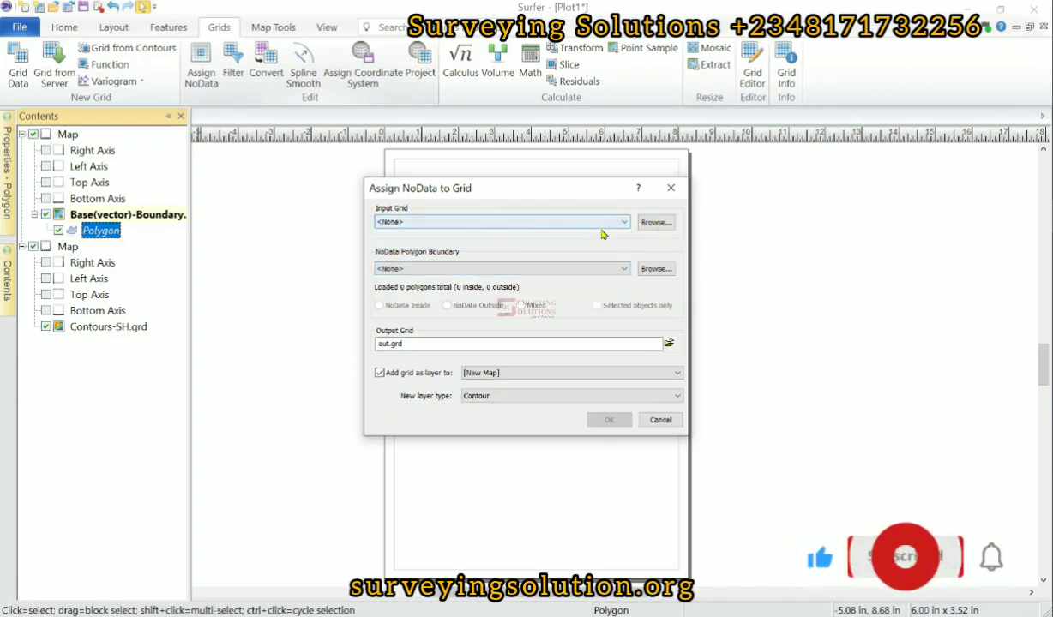
left_click(619, 223)
left_click(486, 243)
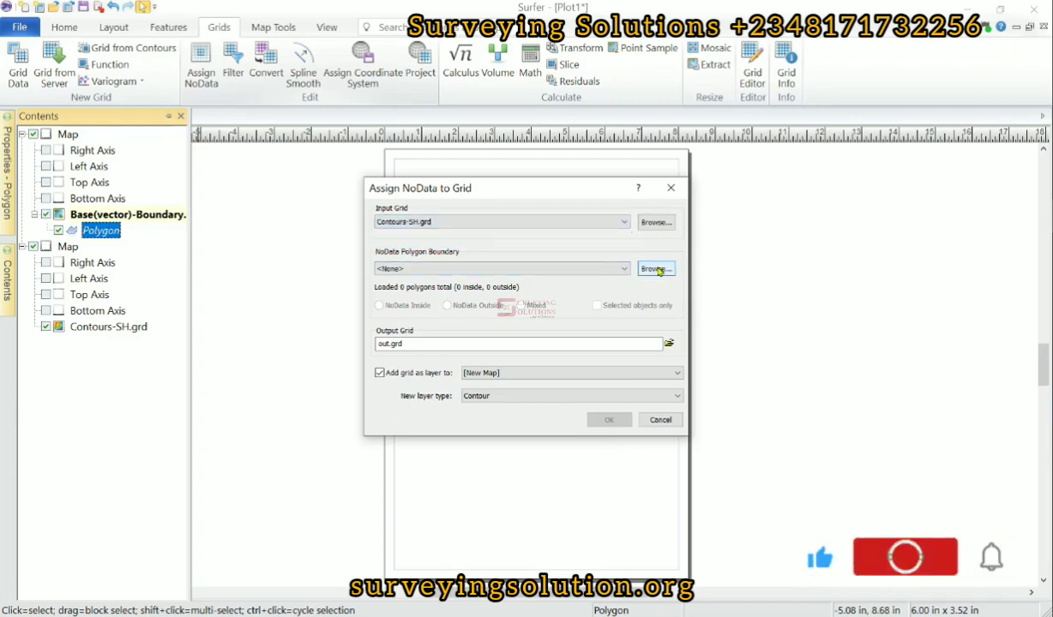
Step: Load Boundary.bln from the Blanking folder as the NoData polygon boundary
left_click(598, 271)
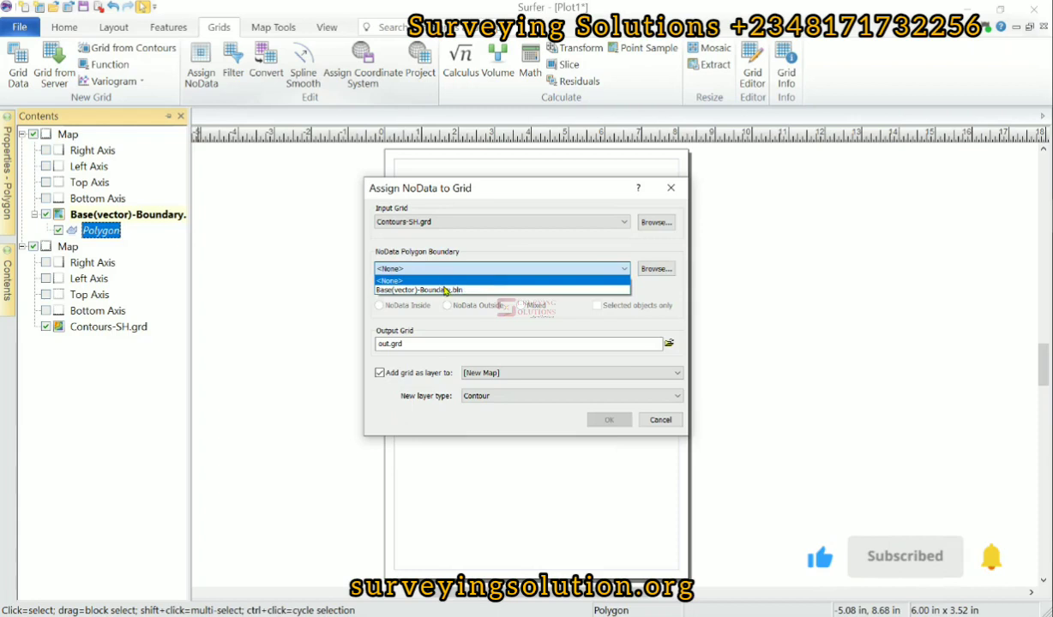
left_click(656, 271)
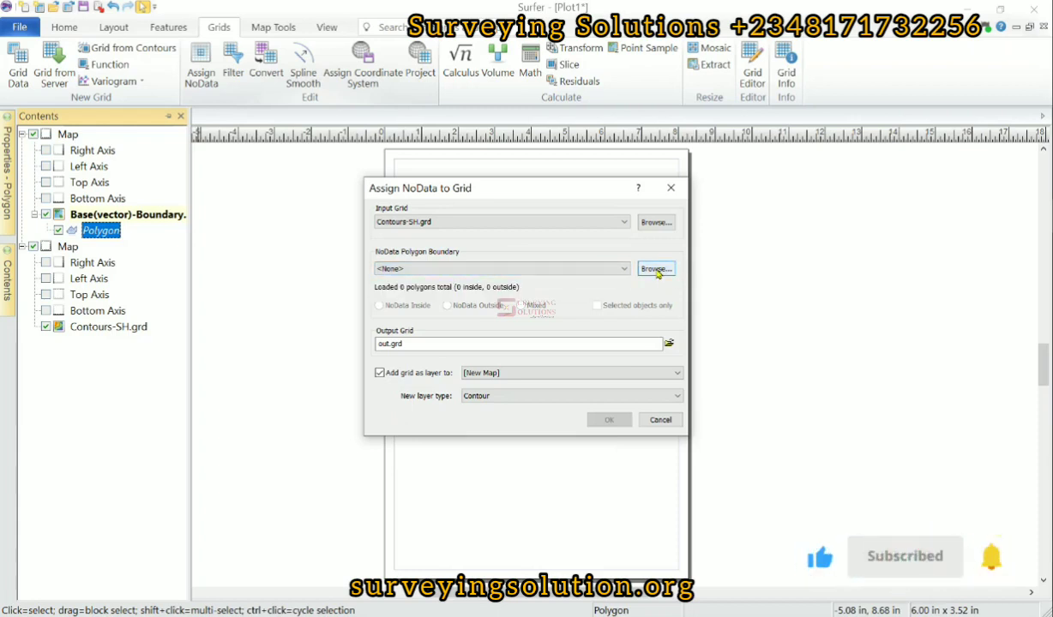
left_click(658, 271)
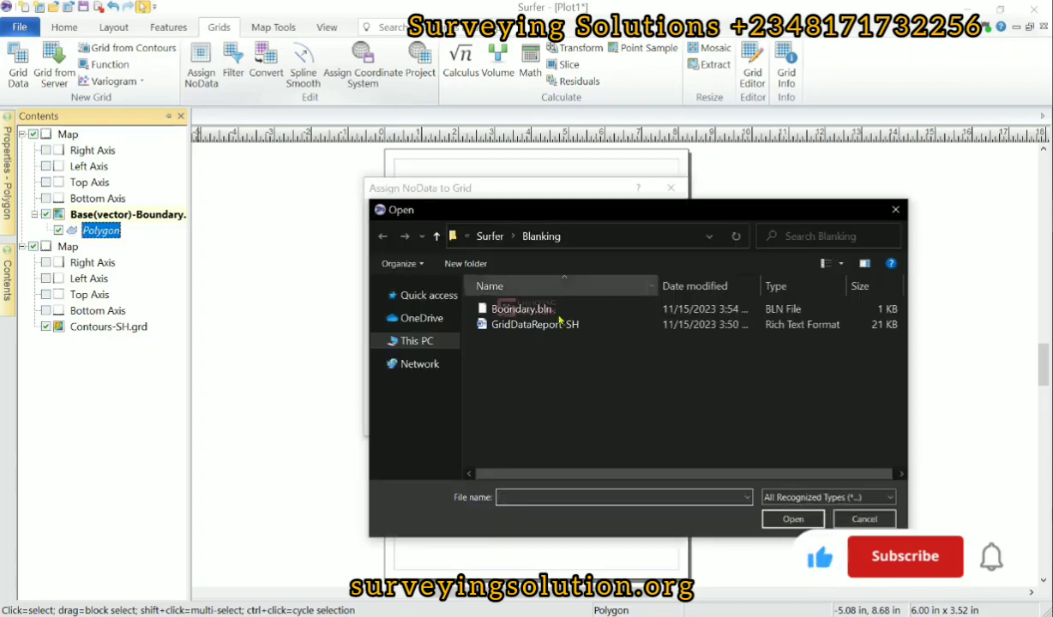
double_click(553, 310)
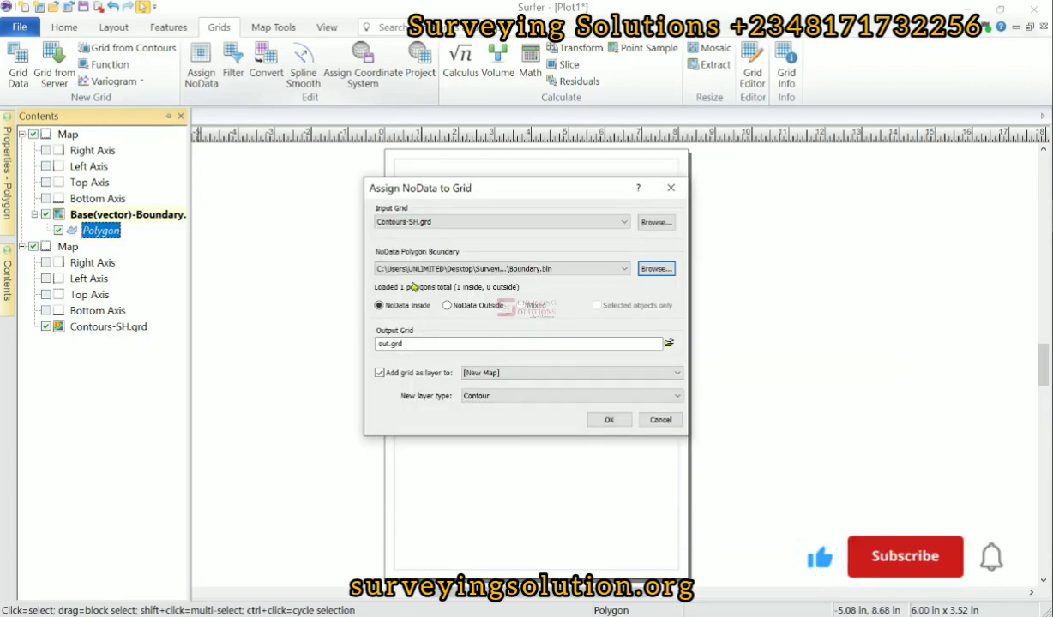
Step: Set the output grid to a Surfer 7 Binary Grid named Blanking in the Blanking folder
left_click(669, 344)
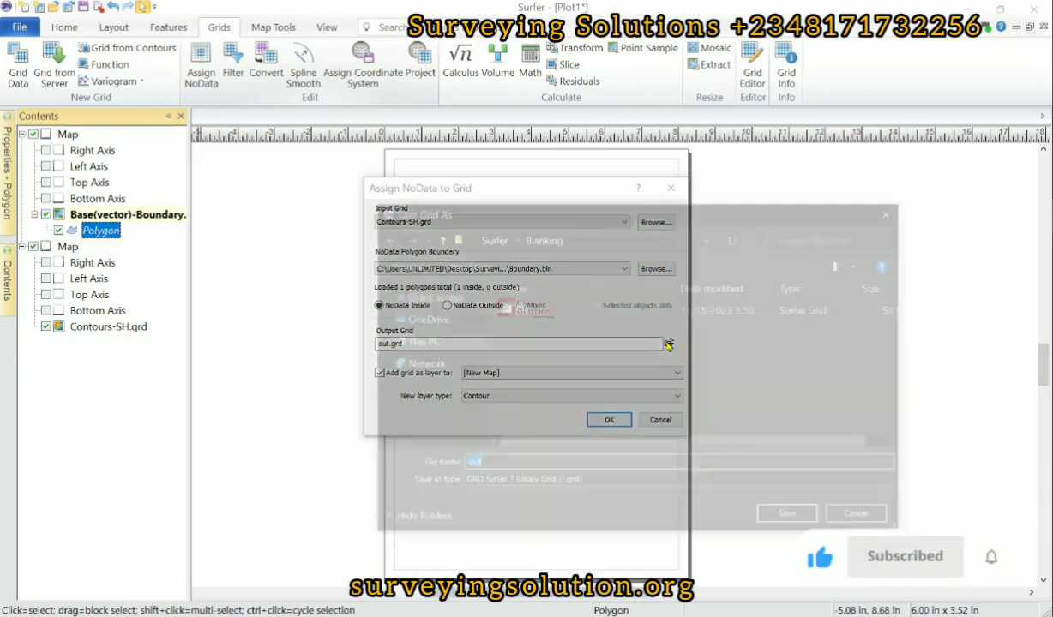
type("Bka")
key("BackSpace")
key("BackSpace")
type("lanking")
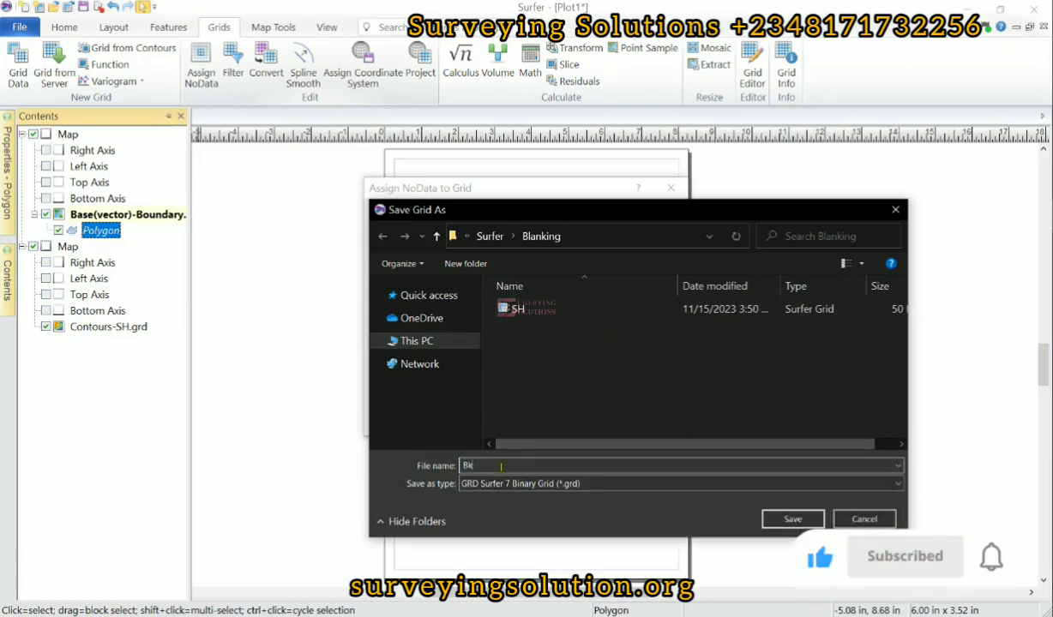
left_click(793, 520)
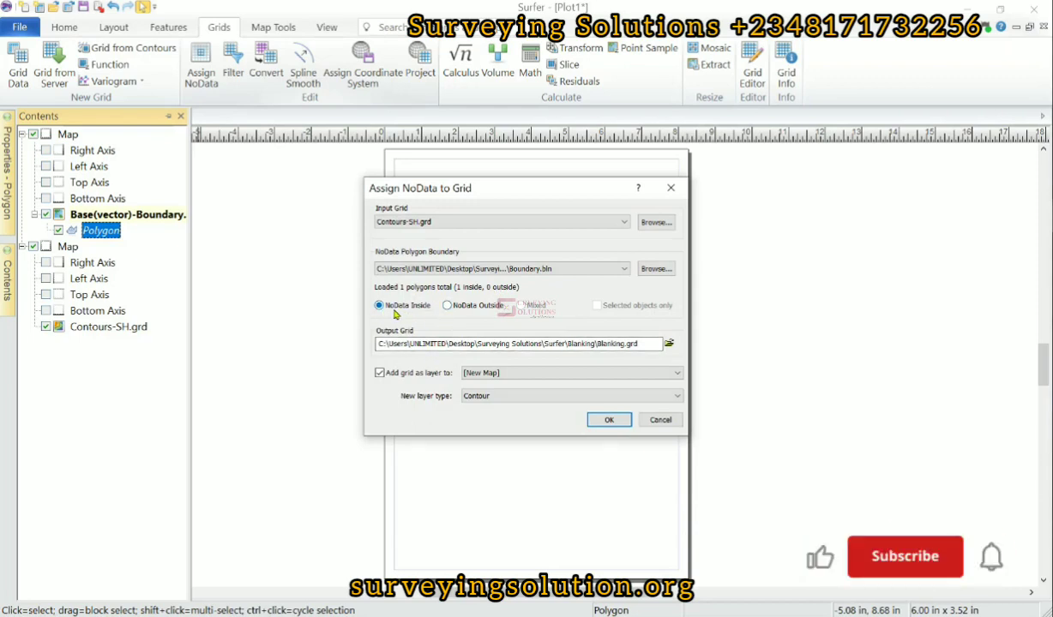
Step: Assign NoData outside the boundary polygon, adding the output grid as a contour layer in a new map, and close the message
left_click(448, 306)
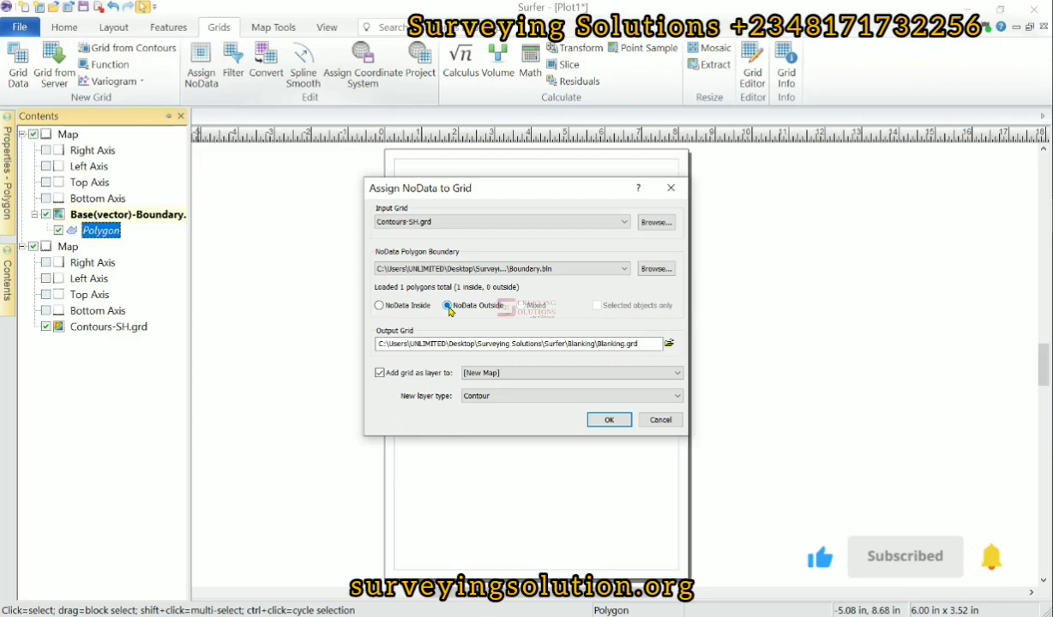
left_click(608, 421)
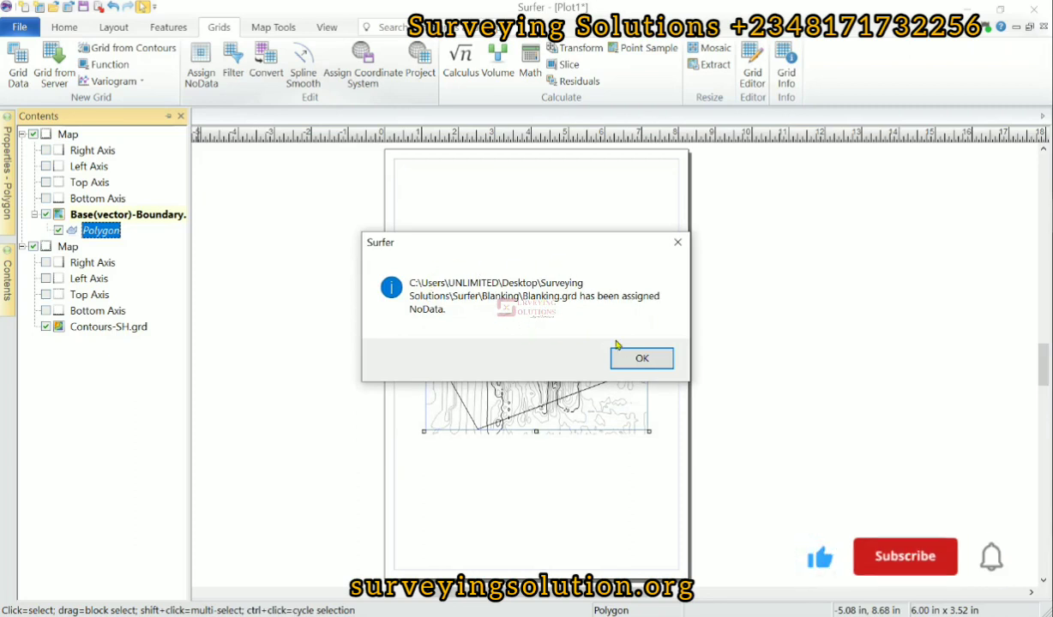
left_click(641, 359)
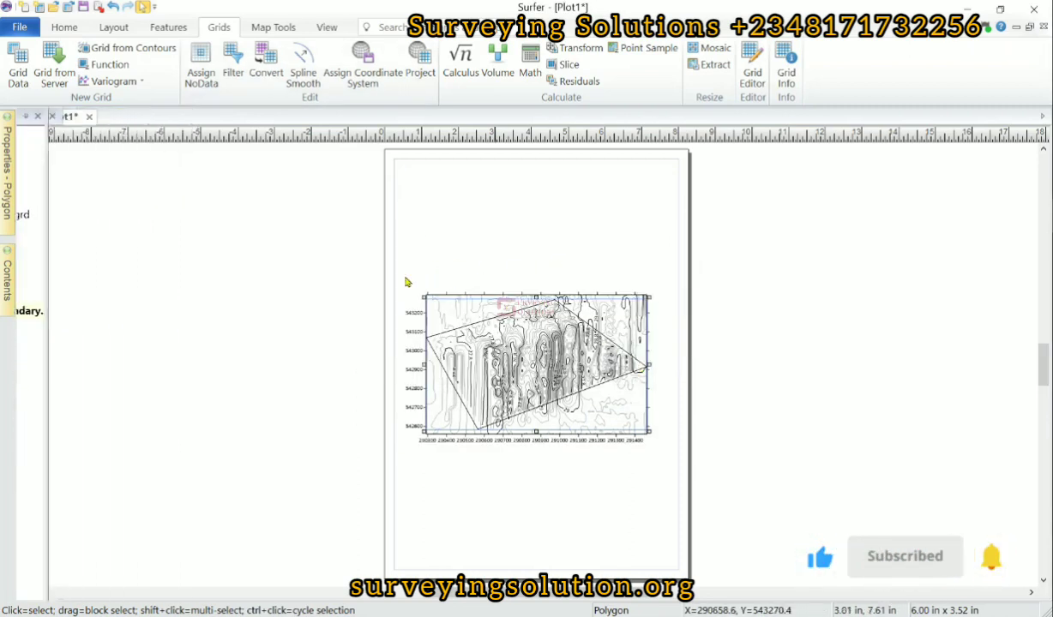
Step: Keep the Contents list pinned open and hide the Boundary base map and the original SH contour map
mouse_move(6, 294)
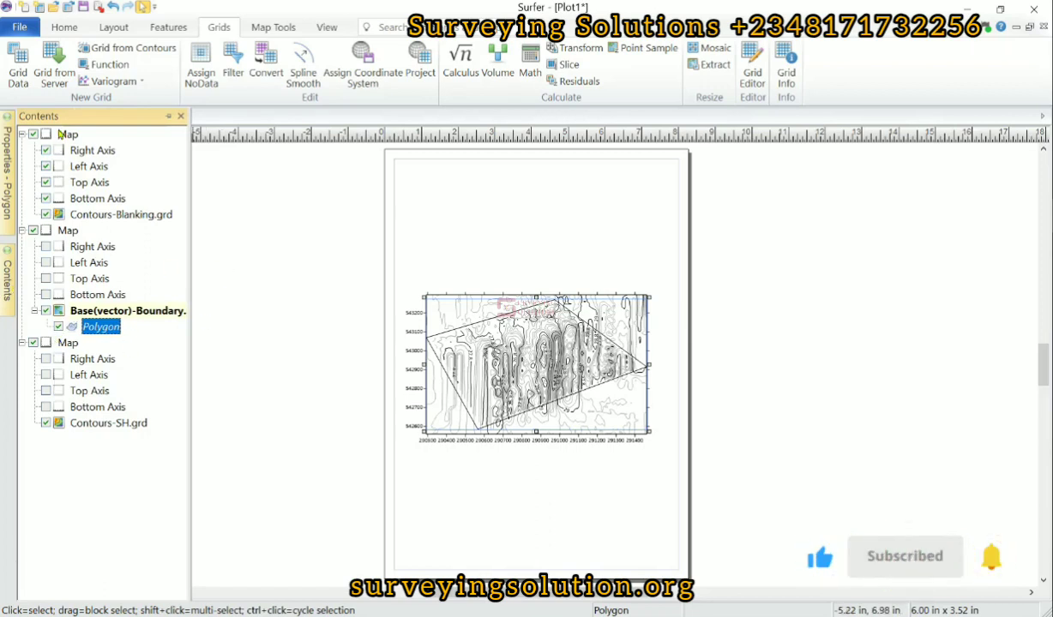
left_click(168, 117)
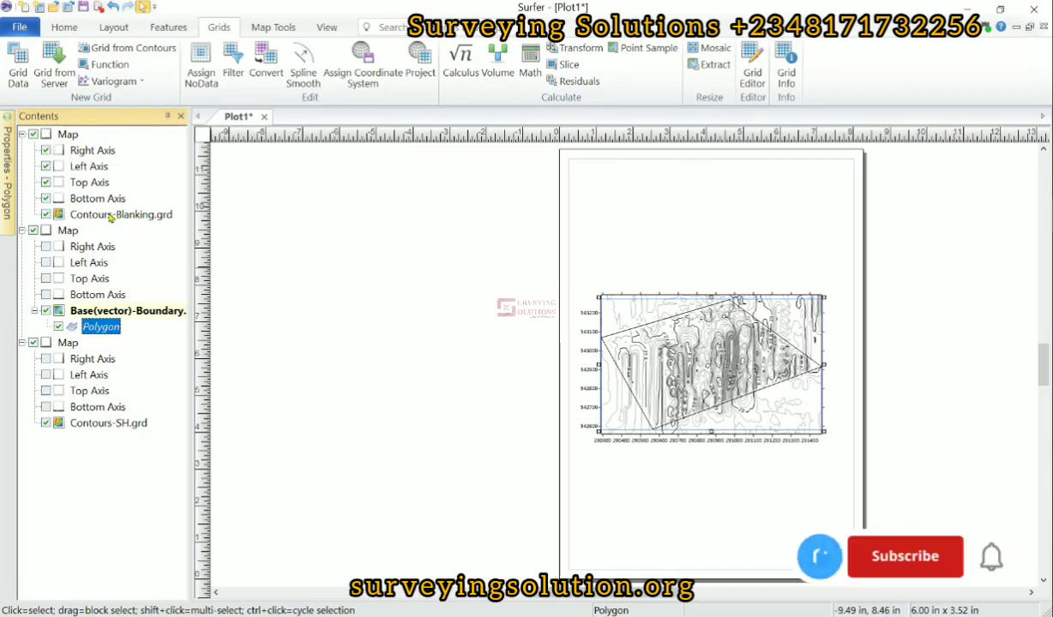
left_click(32, 230)
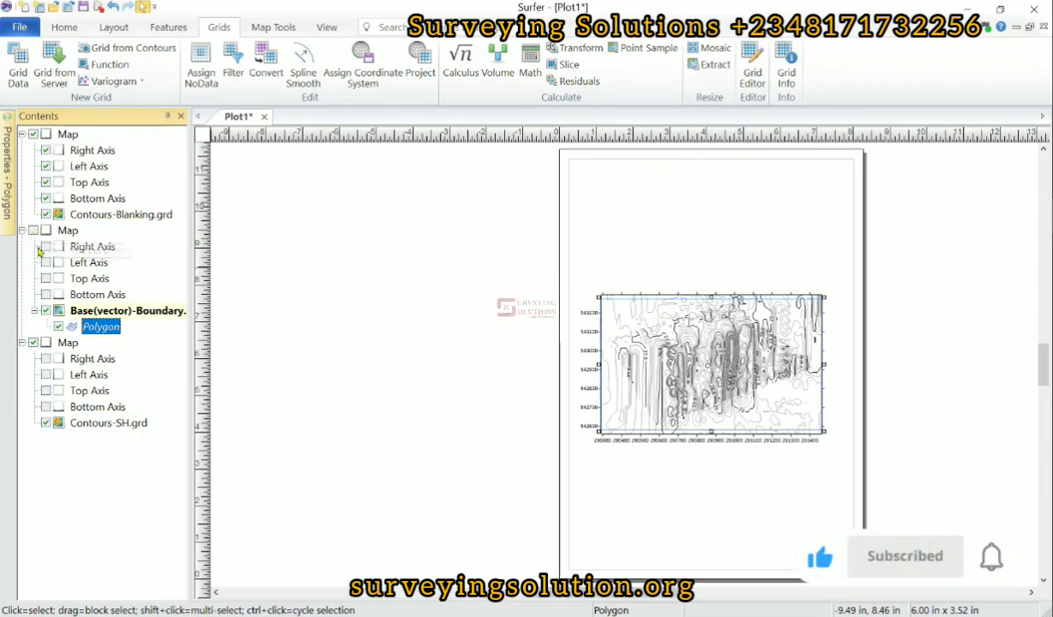
left_click(33, 343)
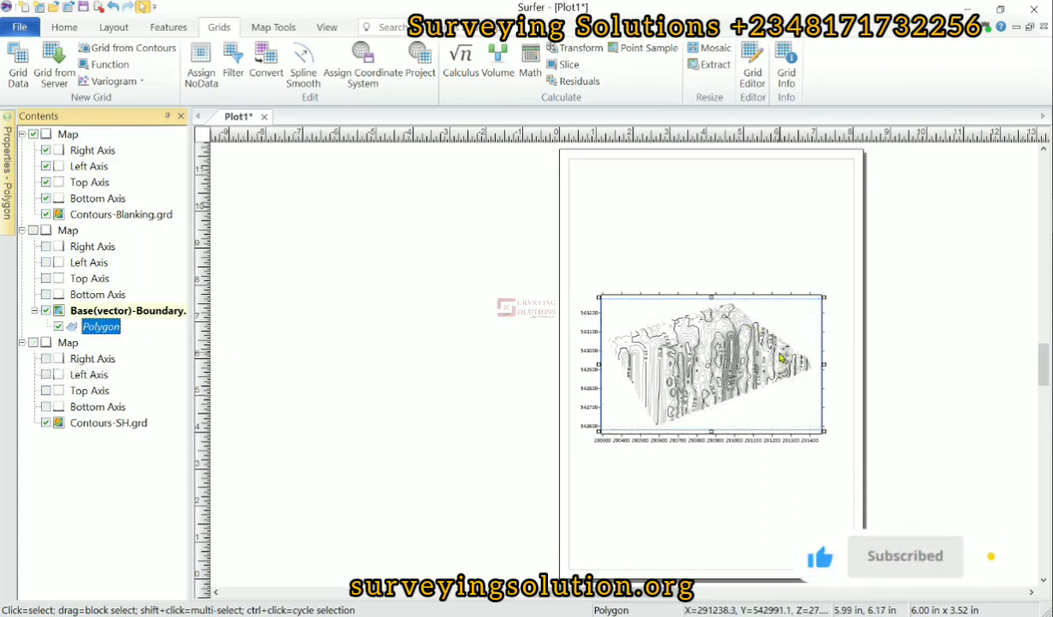
Step: Hide the right, left, top and bottom axes of the Contours-Blanking map
left_click(111, 215)
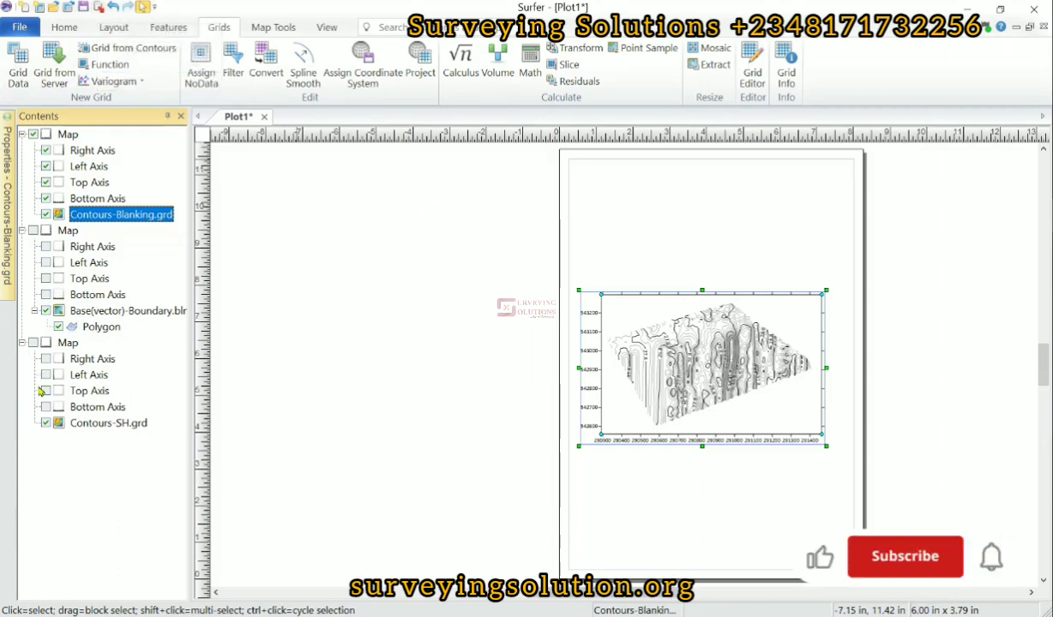
left_click(45, 150)
left_click(46, 166)
left_click(46, 181)
left_click(46, 198)
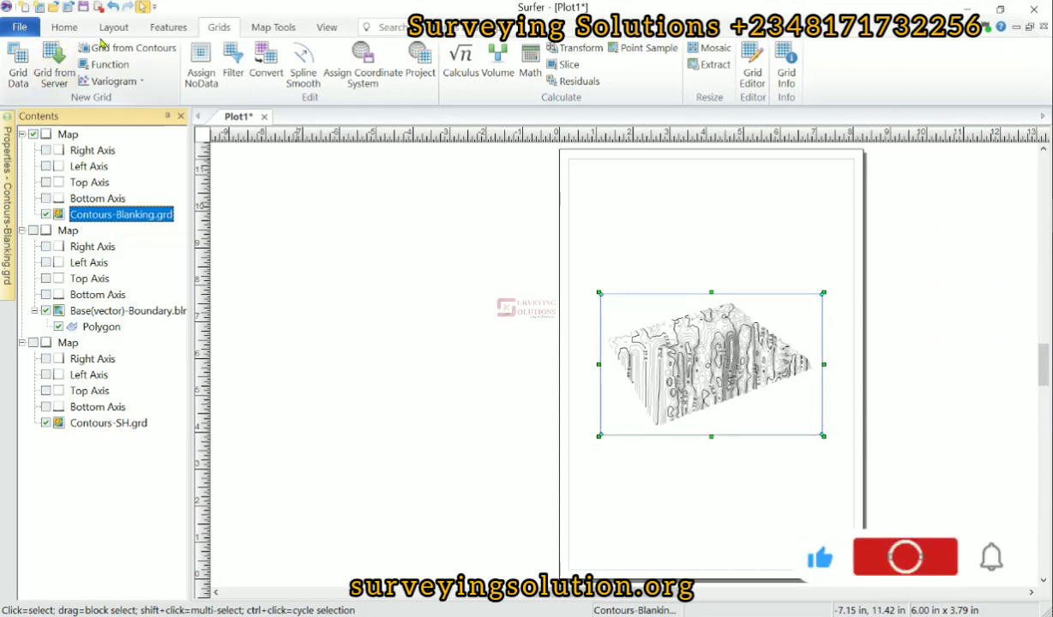
Step: Start exporting the plot and choose DXF AutoCAD DXF Drawing as the file format
left_click(99, 9)
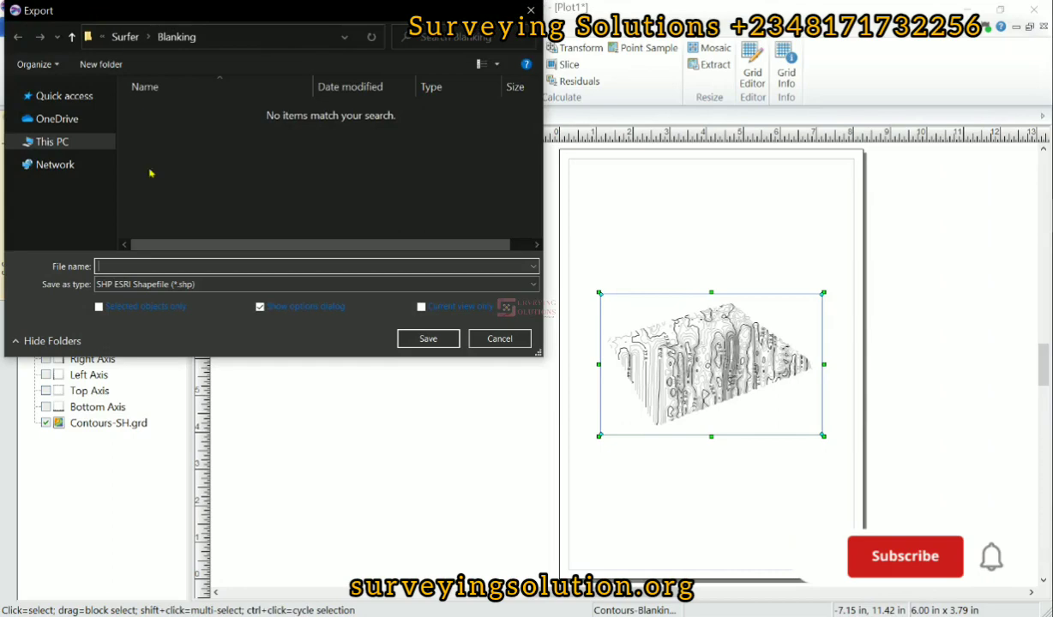
left_click(188, 284)
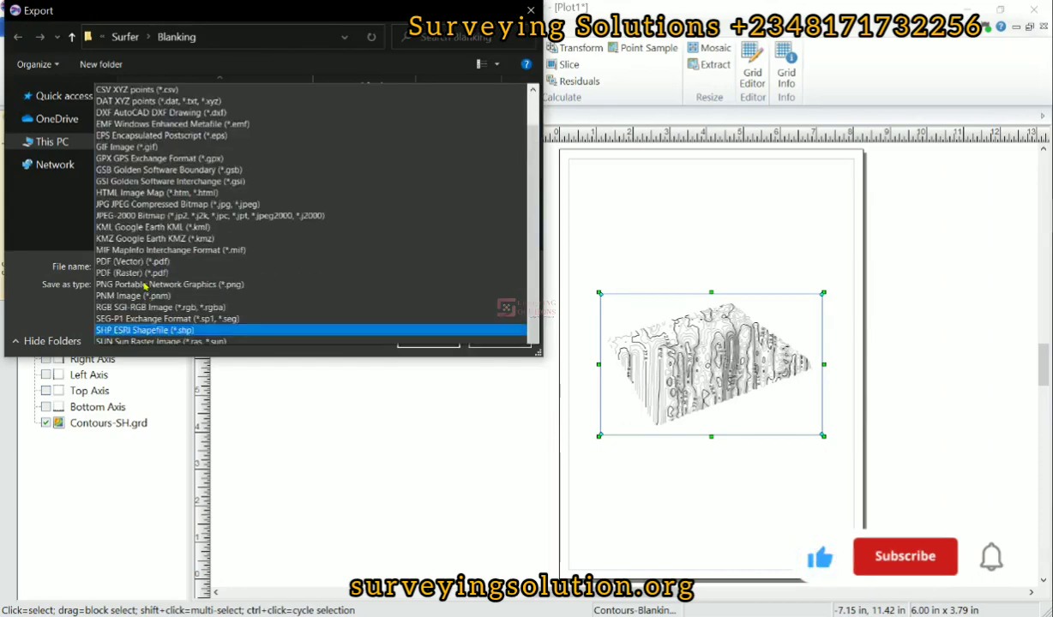
scroll(169, 88, "up", 1)
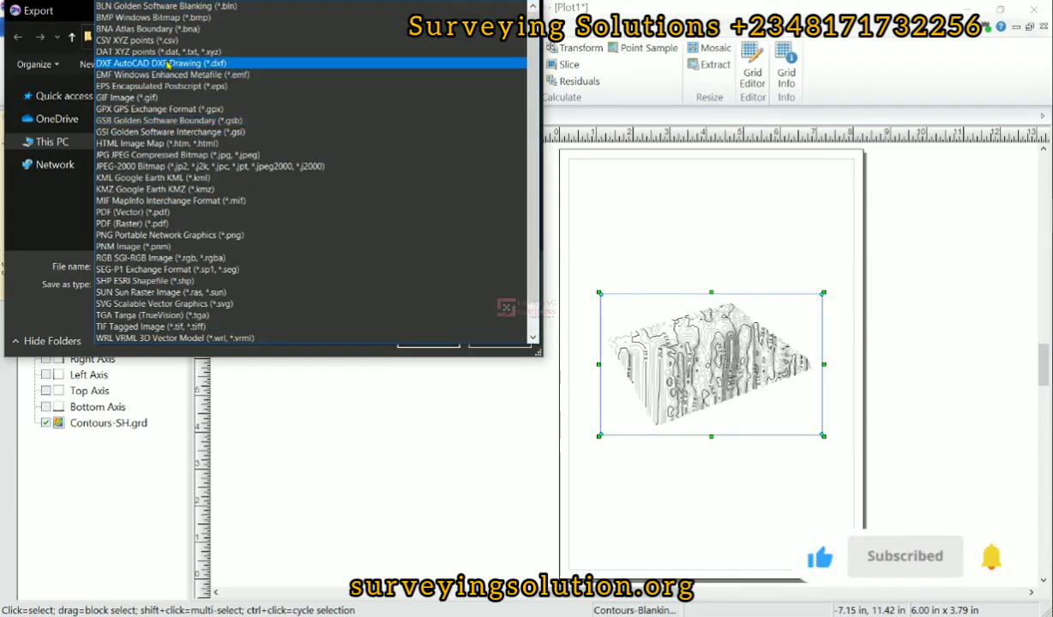
left_click(163, 63)
Step: Name the DXF export Blanking_CAD, save it in the Blanking folder and accept the Contours-SH.grd map scaling options
left_click(151, 267)
type("Bla")
key("BackSpace")
key("BackSpace")
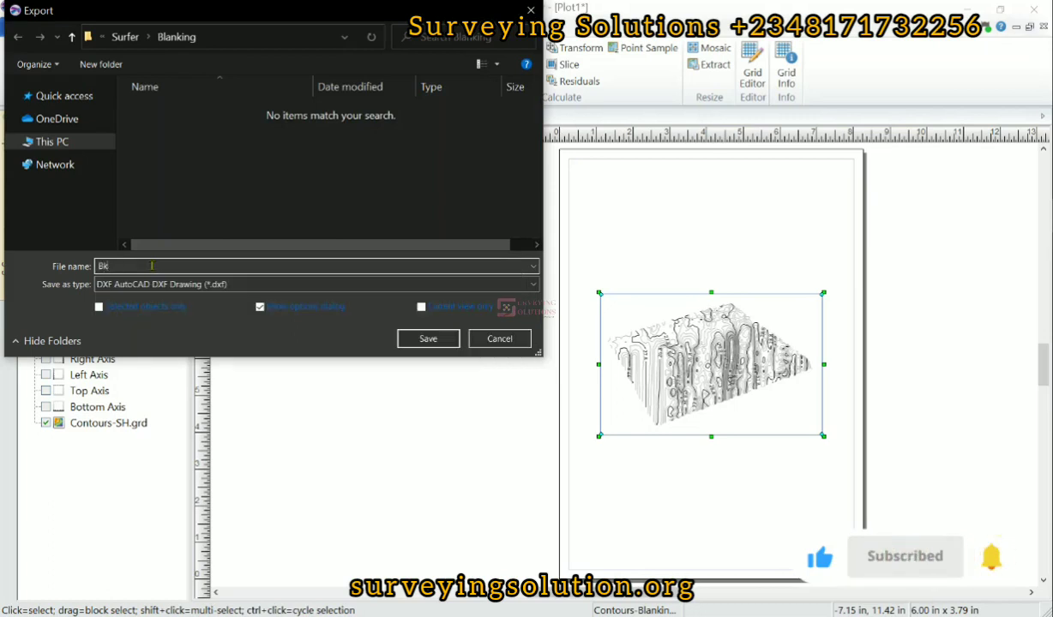
type("la")
left_click(129, 279)
double_click(135, 266)
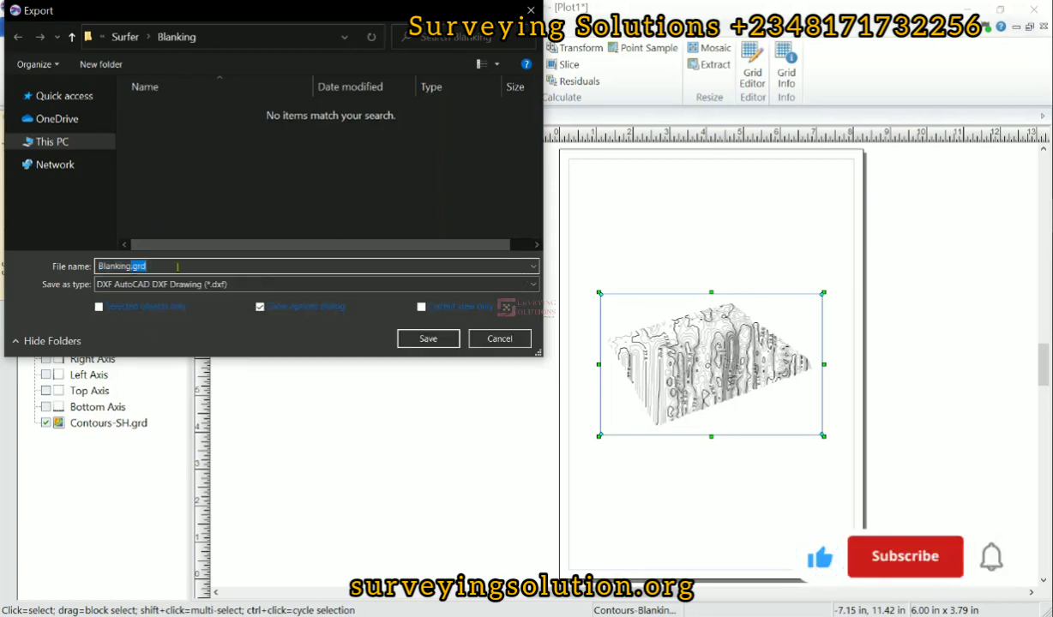
key("BackSpace")
key("BackSpace")
type("_")
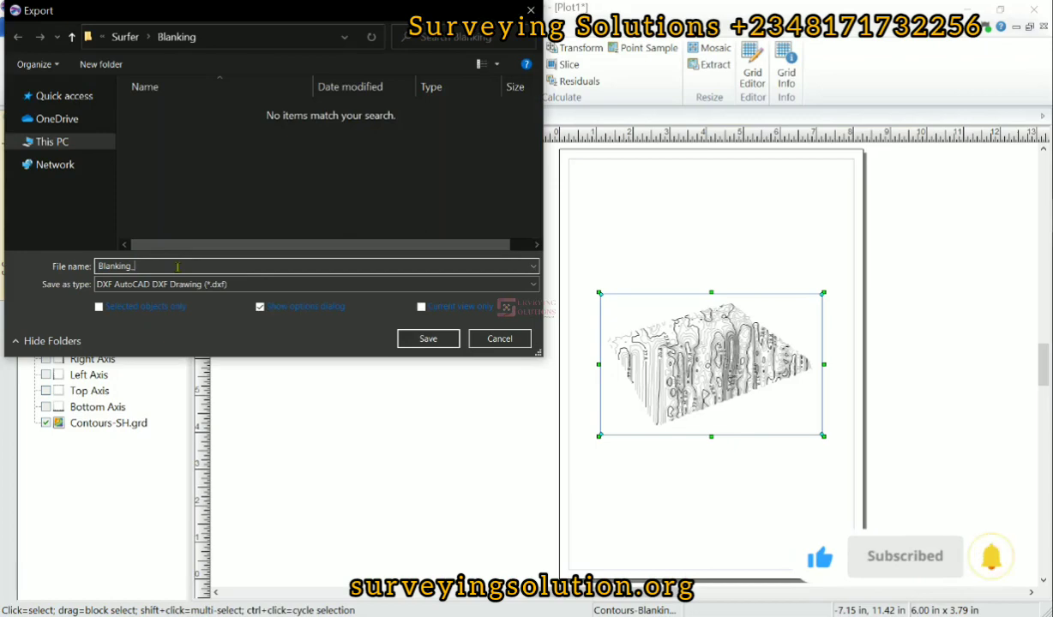
type("CAD")
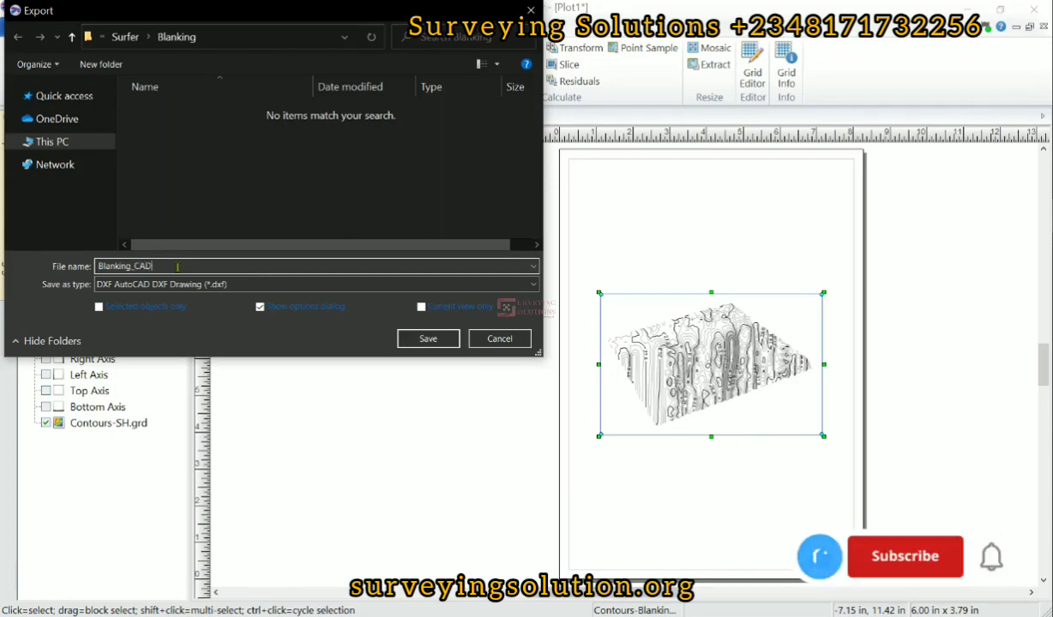
left_click(428, 338)
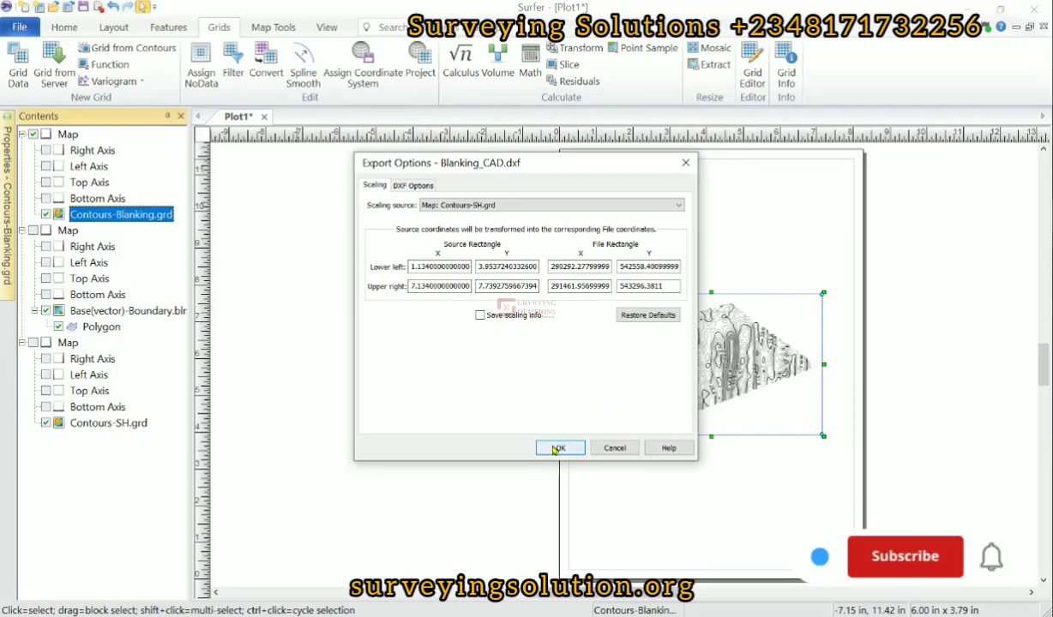
left_click(556, 447)
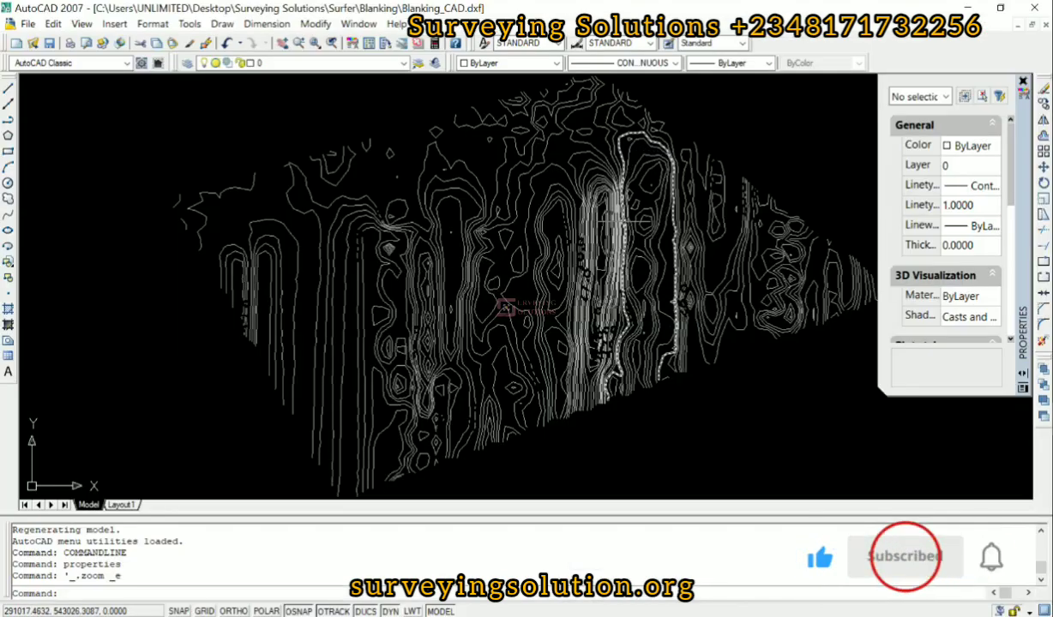
Step: Switch to the Boundary file in Notepad, repeat the first coordinate pair 290315.3181,543065.0413 as the last line, and copy all coordinates
scroll(623, 221, "down", 2)
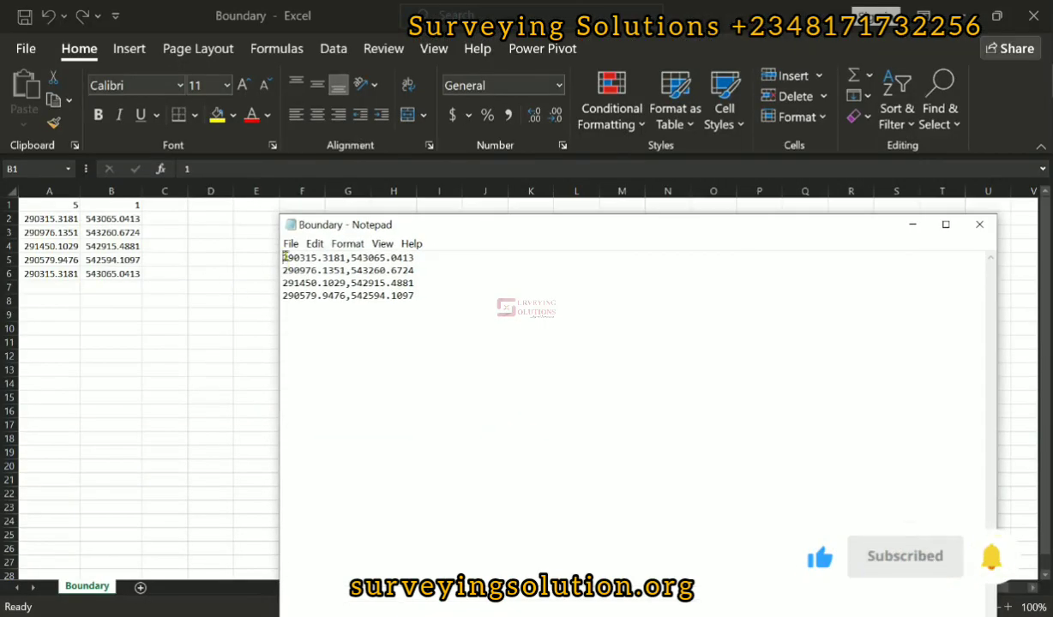
left_click_drag(285, 257, 414, 258)
left_click(425, 300)
key("ctrl+a")
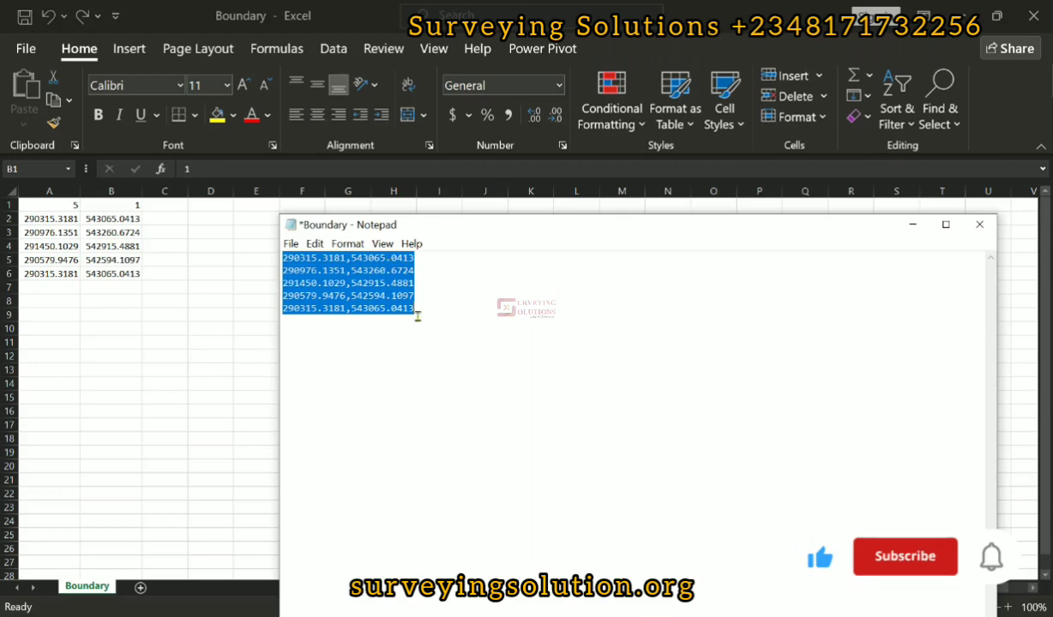
right_click(359, 286)
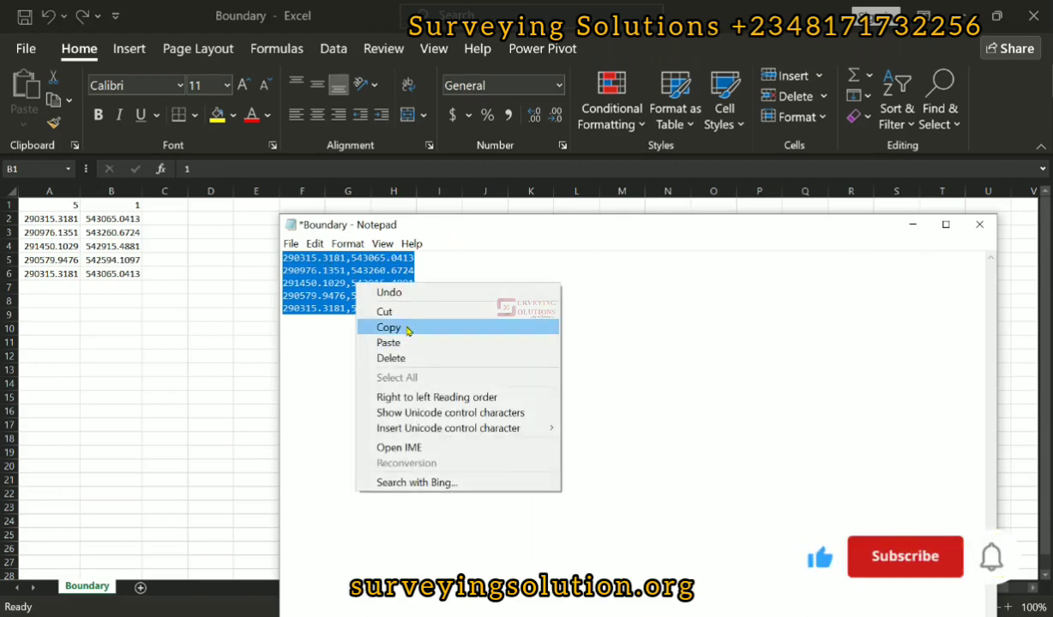
left_click(406, 330)
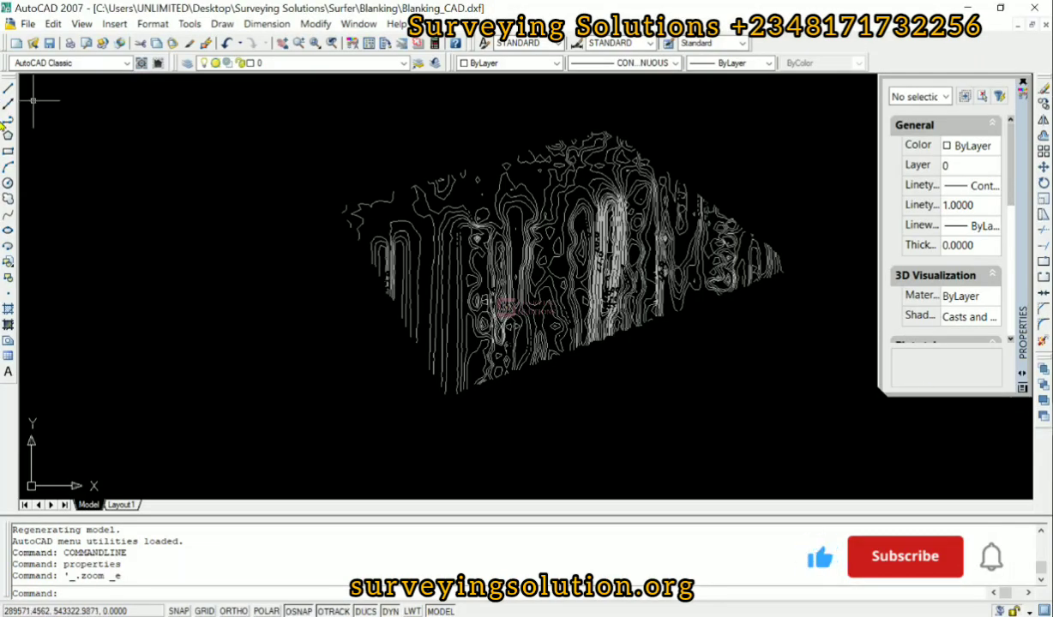
Step: In AutoCAD, draw a closed boundary polyline around the blanked contours by pasting the copied coordinates as its vertices
left_click(7, 121)
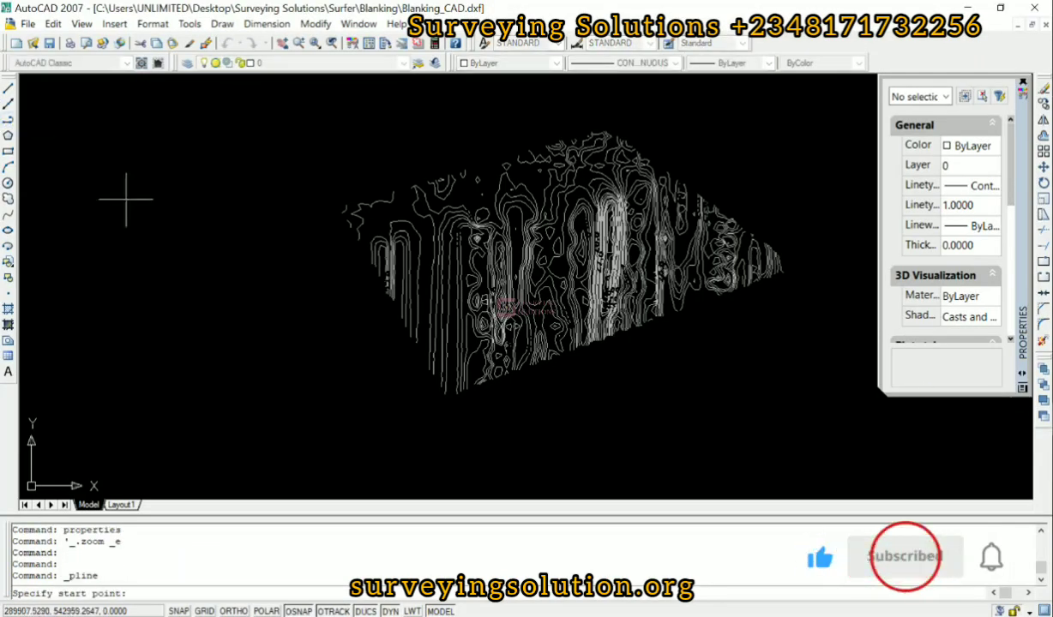
right_click(156, 593)
left_click(195, 545)
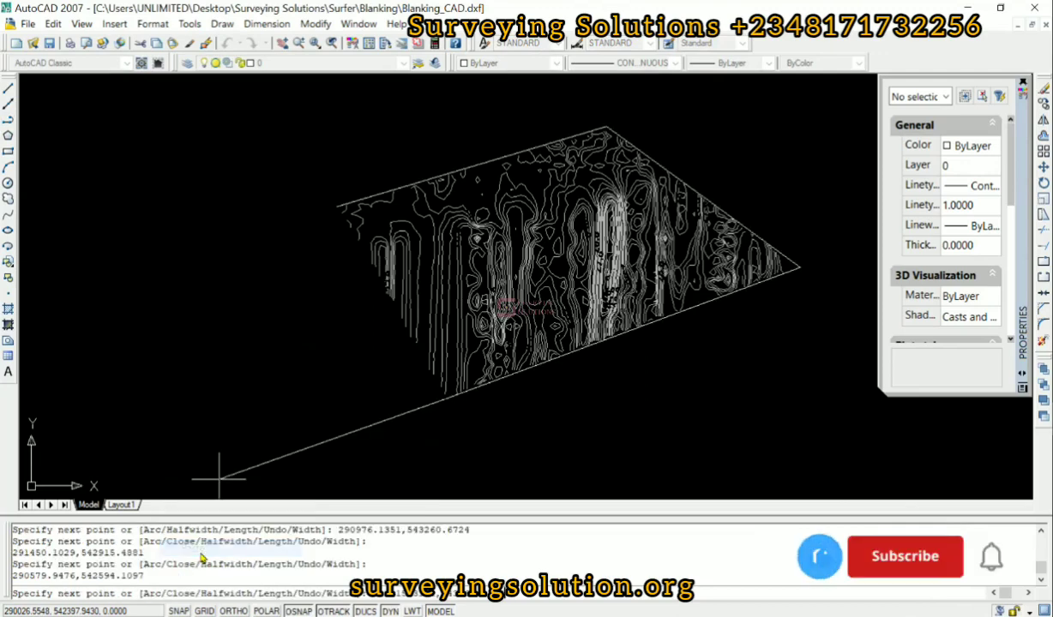
type("cl")
key("Return")
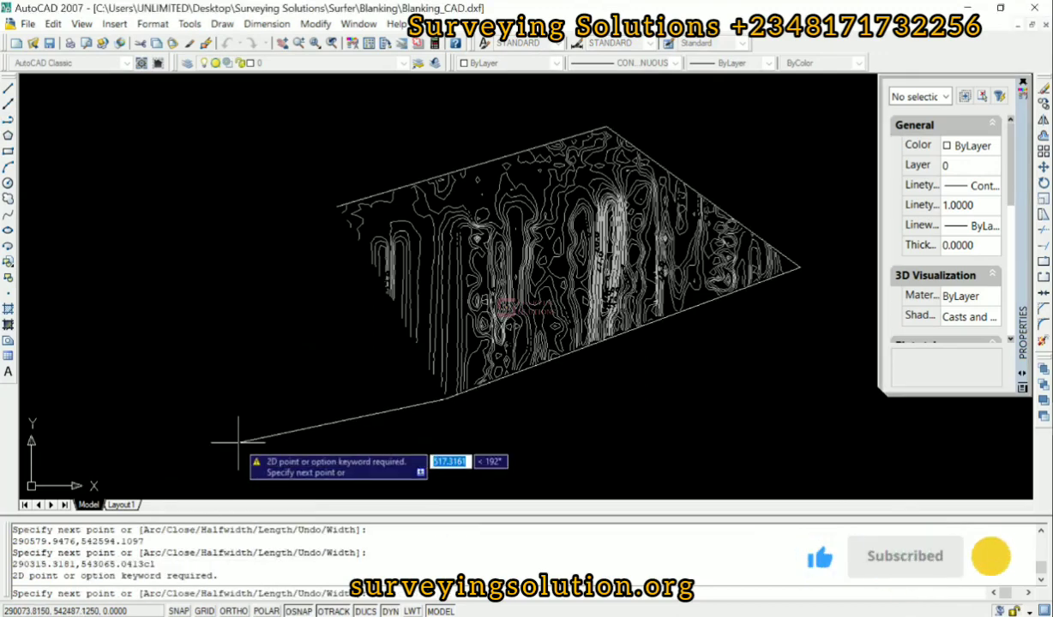
type("c")
key("Return")
key("Escape")
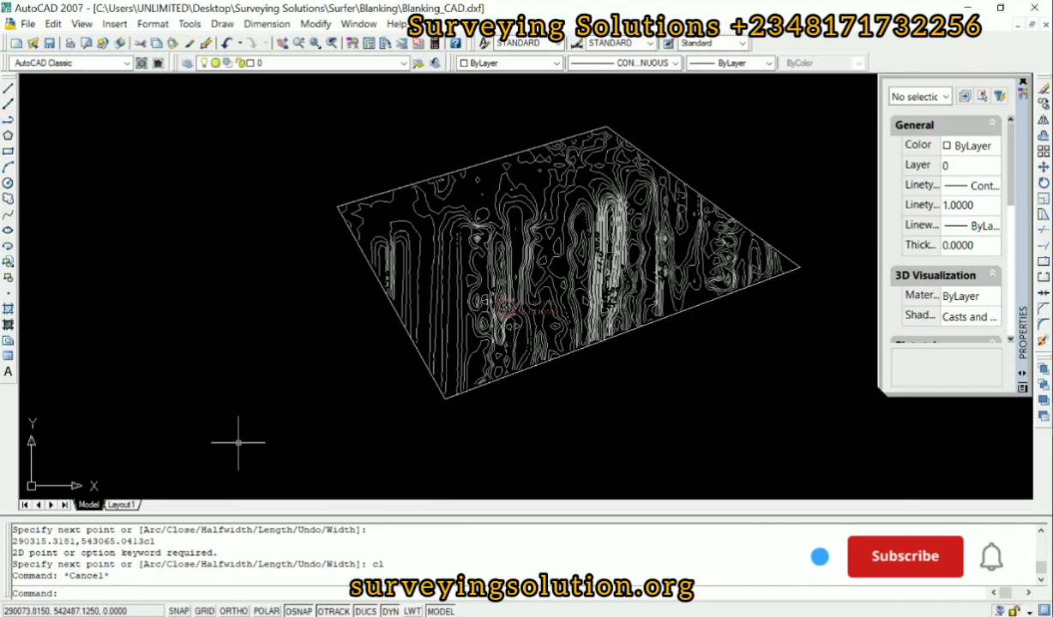